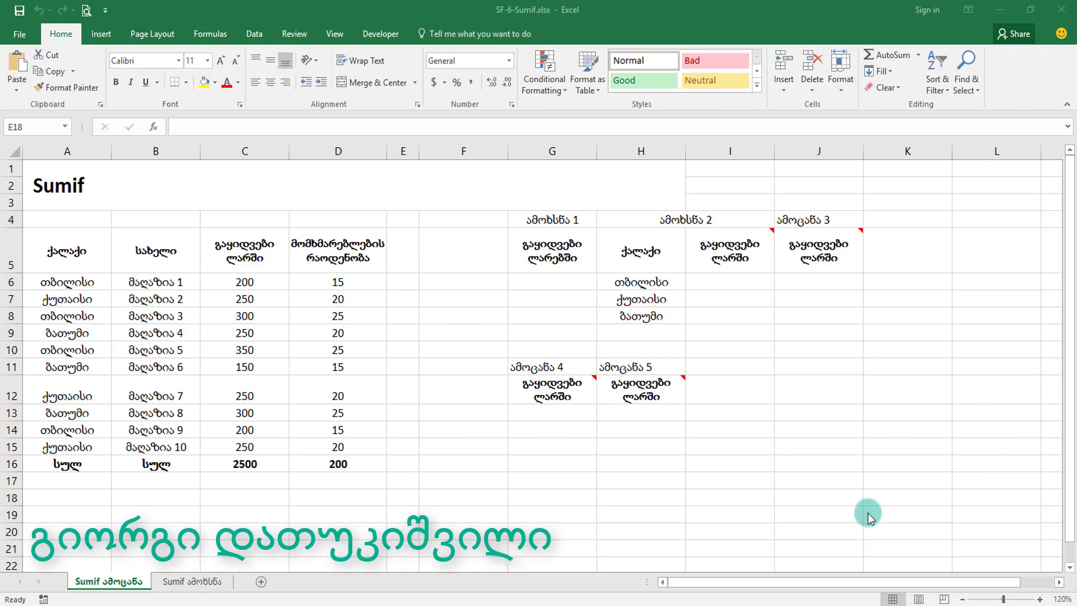
# Select G6 and begin a SUMIFS formula, then cancel the mistaken entry.
pyautogui.click(596, 419)
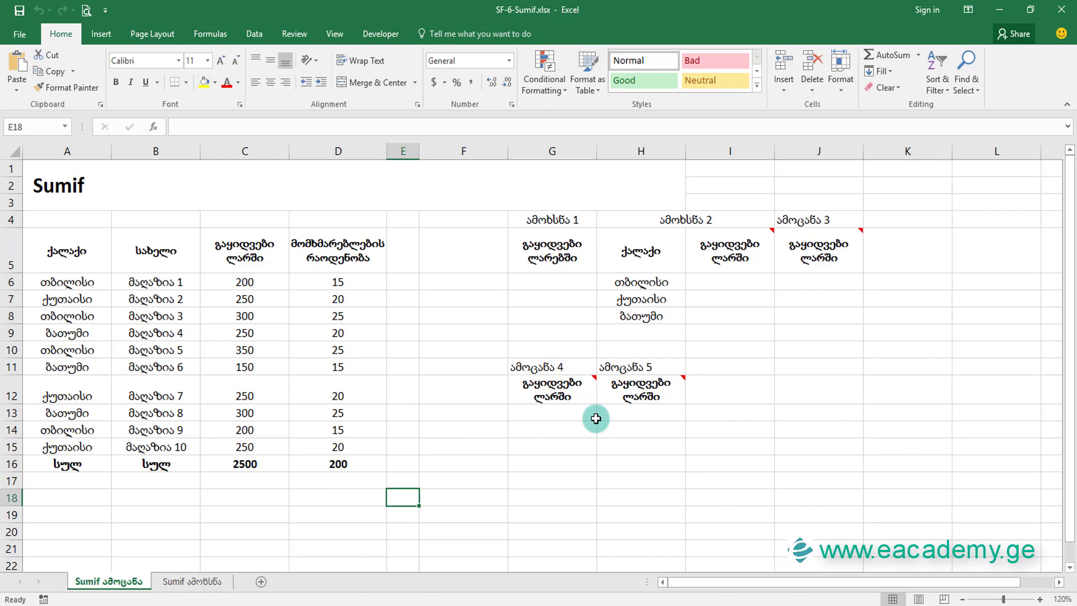
pyautogui.click(582, 280)
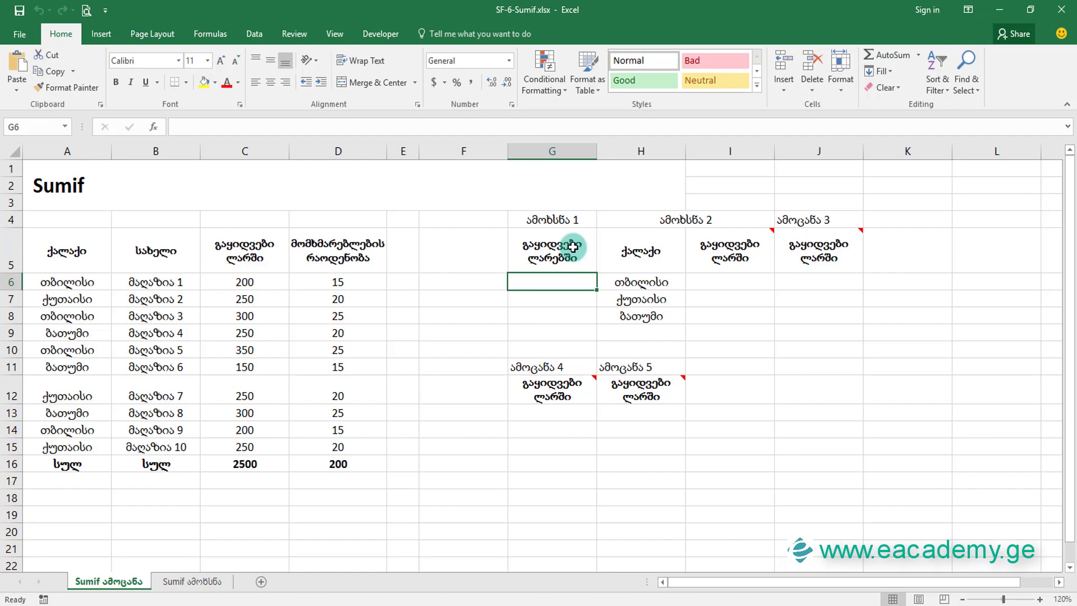
pyautogui.write('=sum')
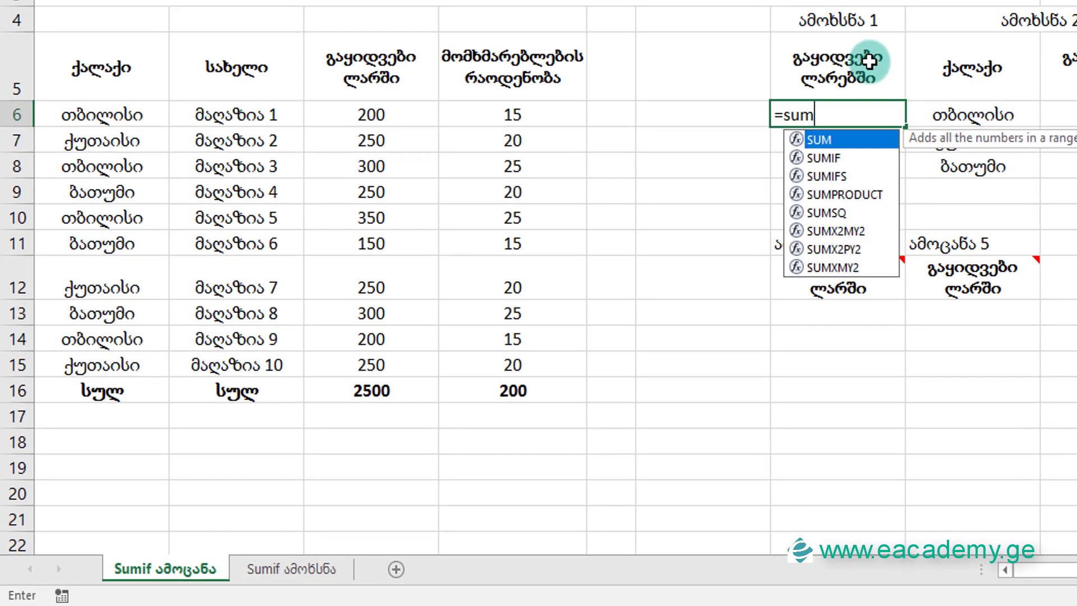
pyautogui.write('ifs')
pyautogui.press('Tab')
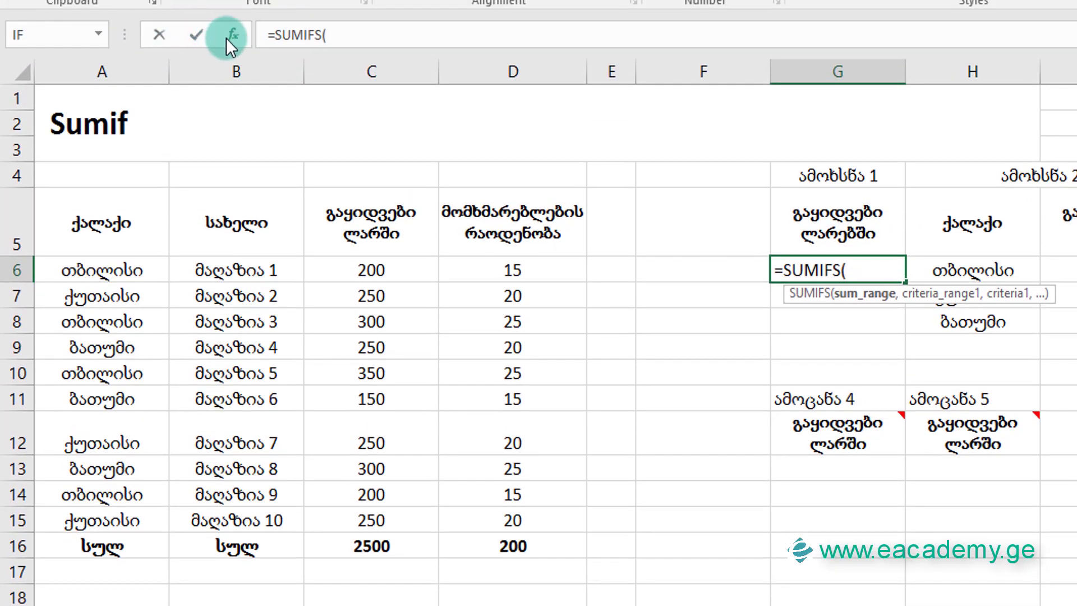
pyautogui.click(230, 35)
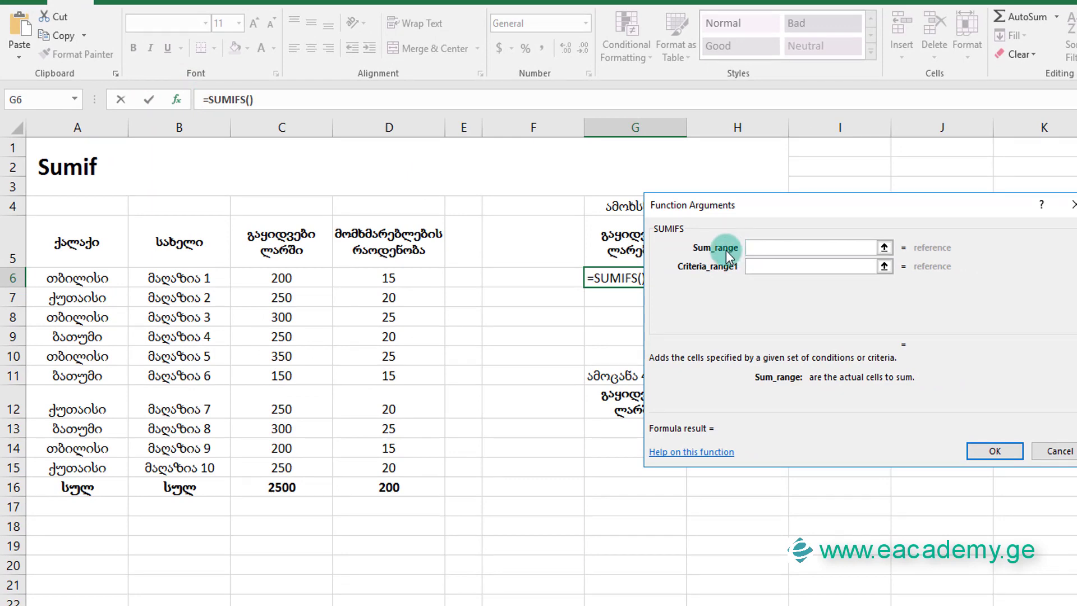
pyautogui.press('Escape')
# Enter =SUMIF(C6:C15,">250") in G6 through Function Arguments, returning 950.
pyautogui.write('=si')
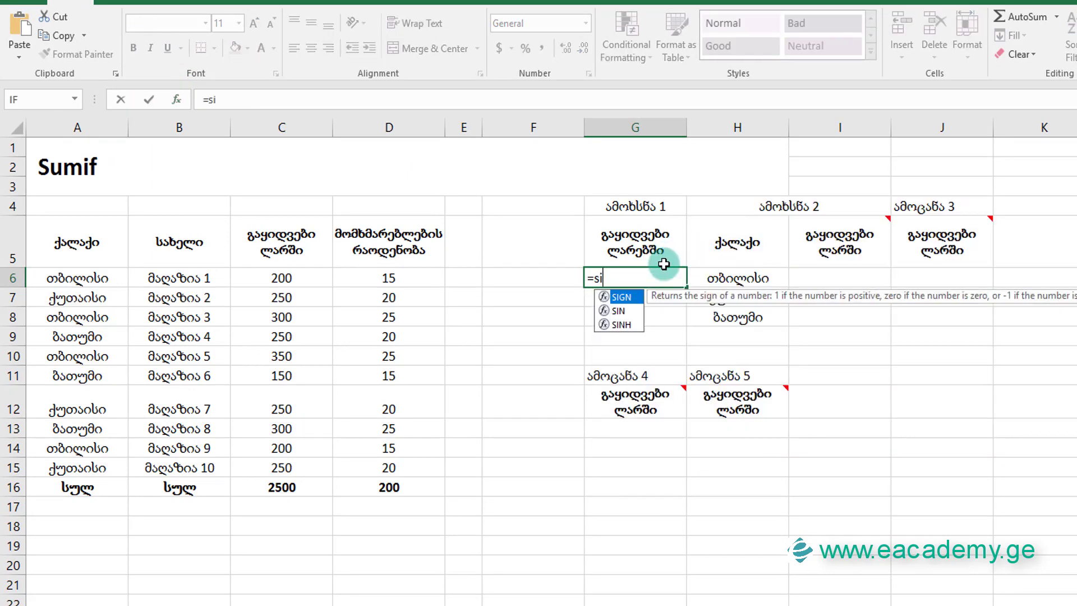
pyautogui.press('BackSpace')
pyautogui.write('umif')
pyautogui.press('Tab')
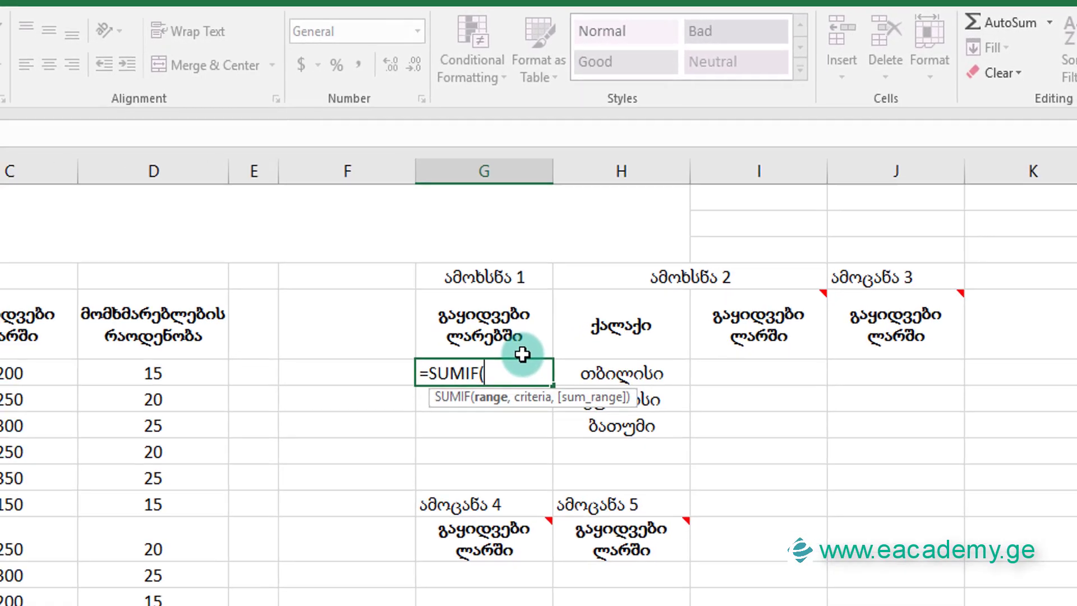
pyautogui.click(40, 118)
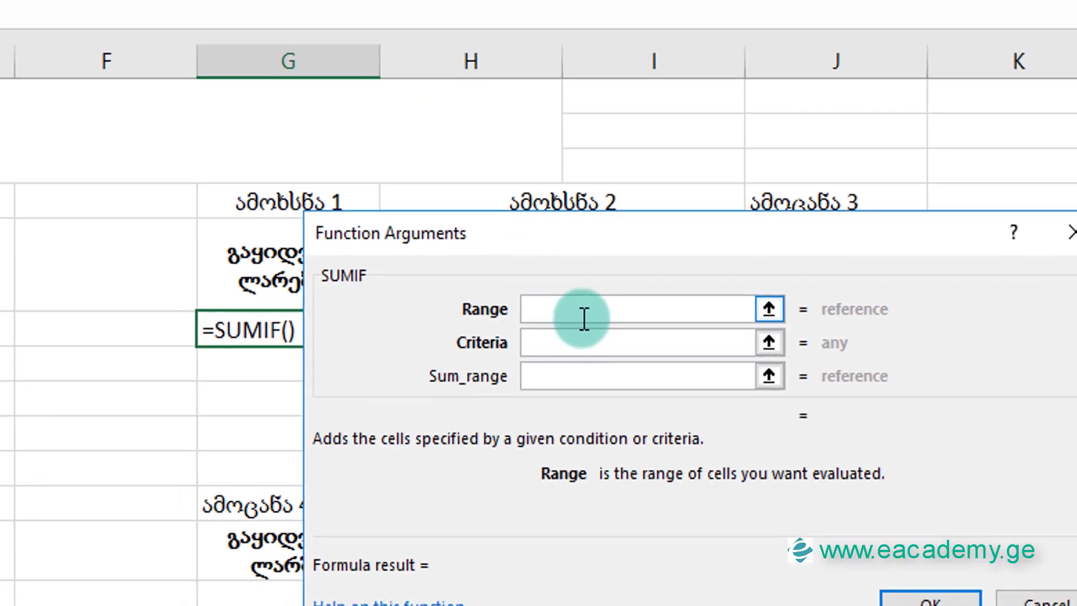
pyautogui.click(744, 306)
pyautogui.moveTo(197, 317); pyautogui.dragTo(199, 530)
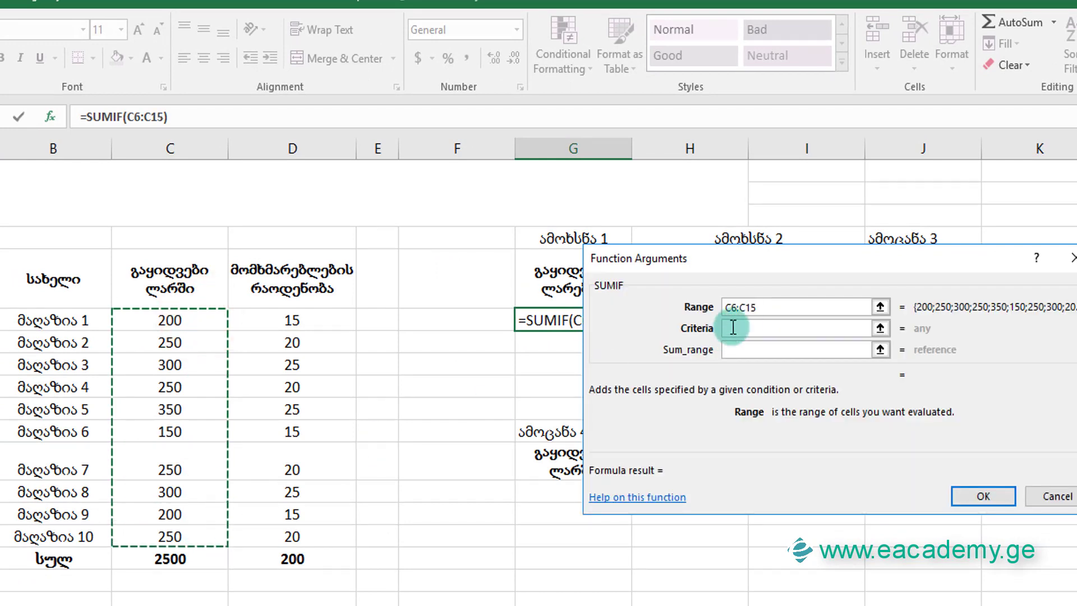
pyautogui.click(739, 328)
pyautogui.write('>')
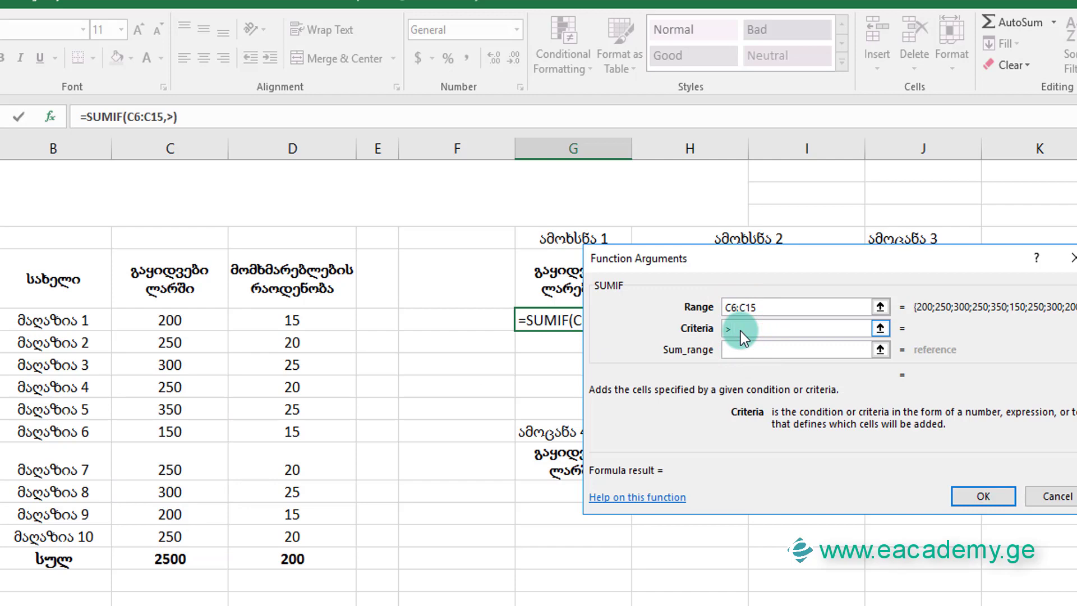
pyautogui.write('250')
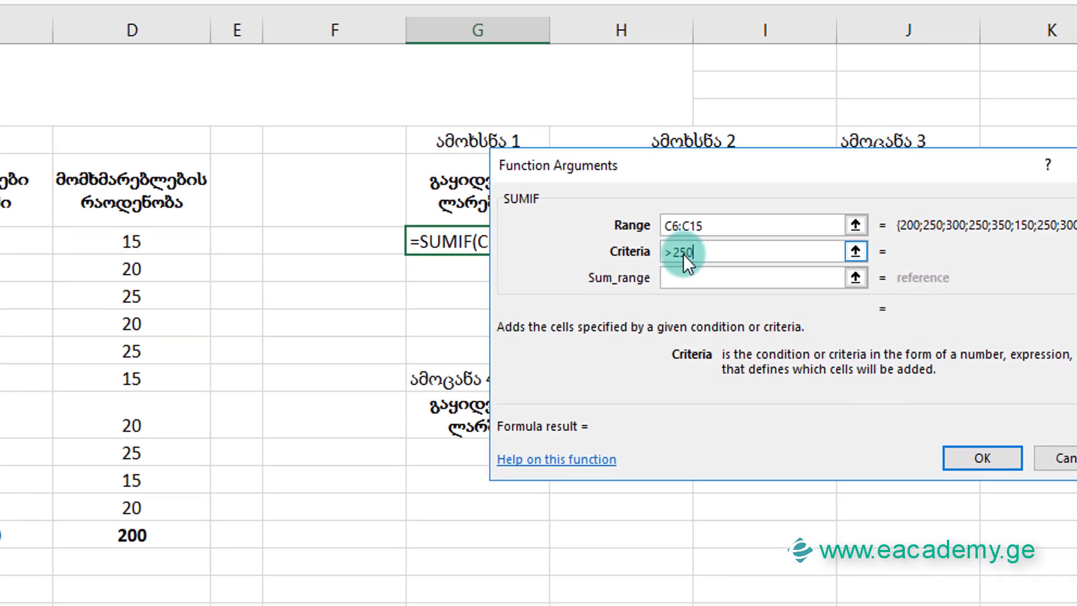
pyautogui.press('Return')
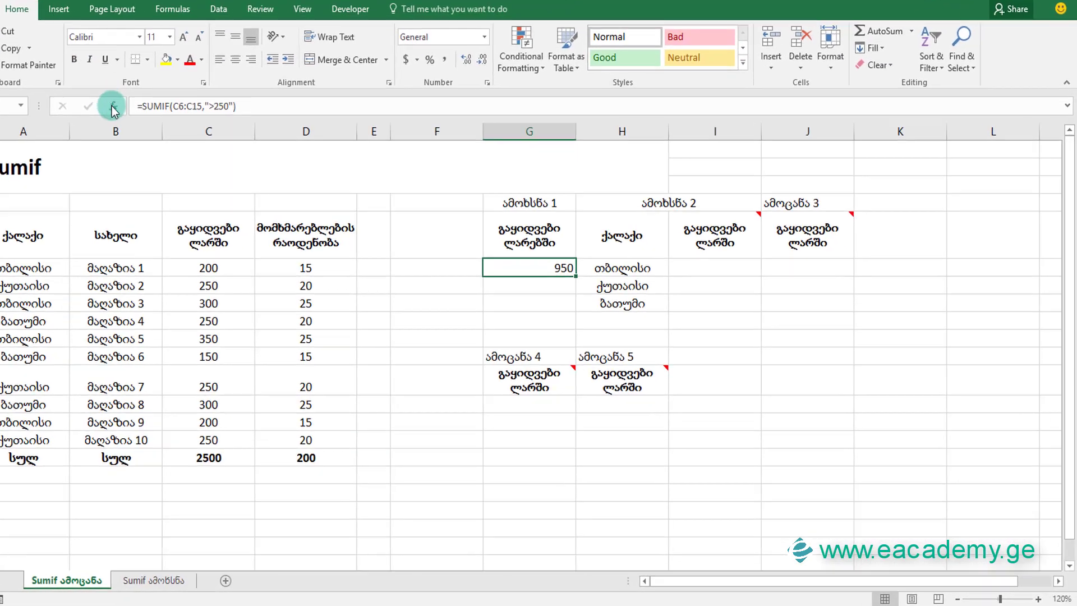
pyautogui.click(108, 105)
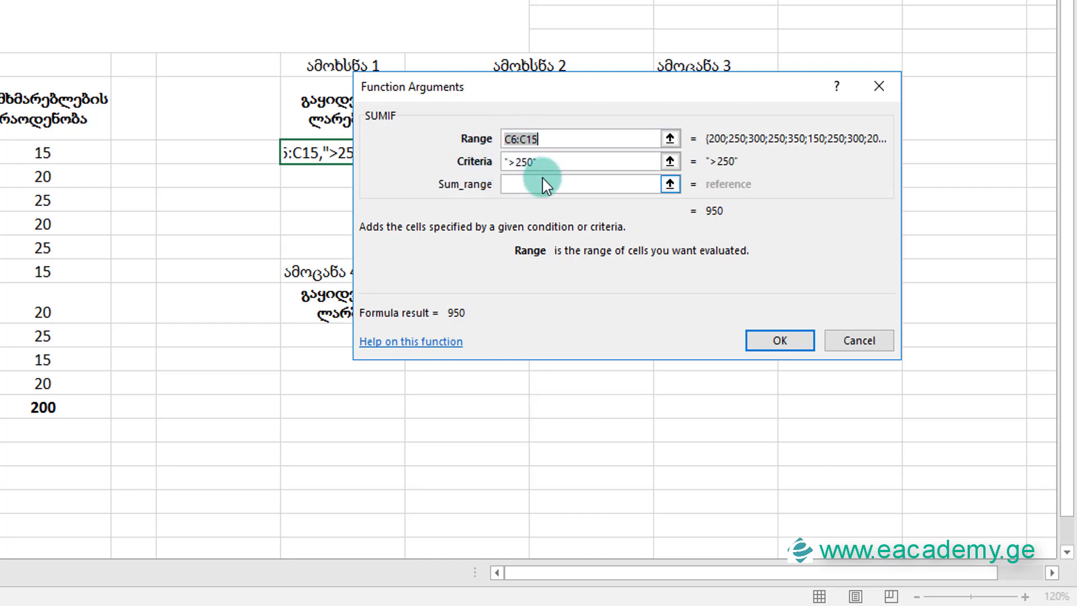
pyautogui.click(845, 340)
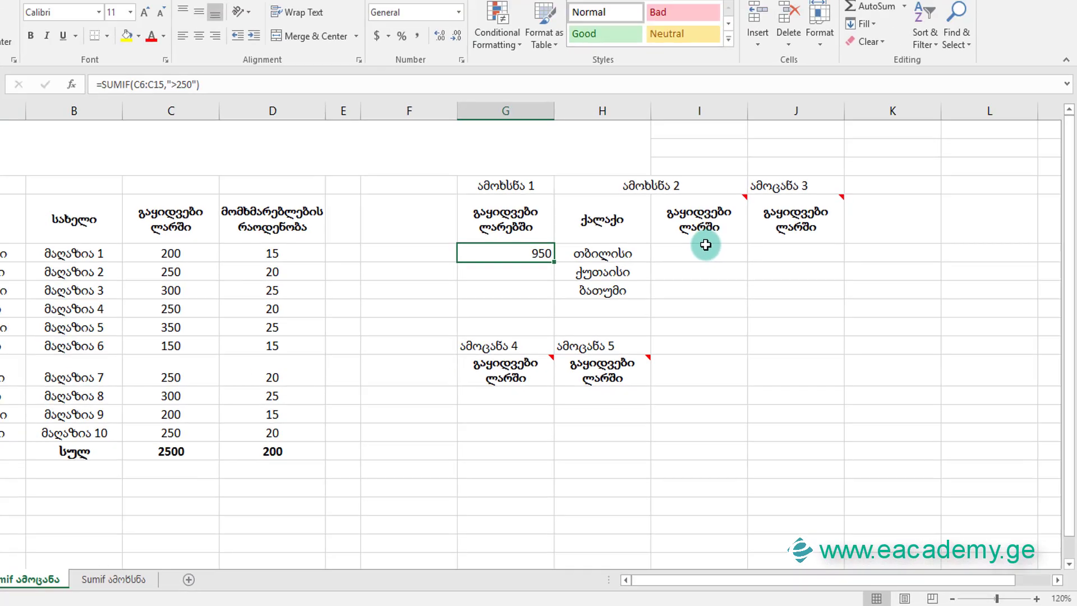
pyautogui.click(736, 274)
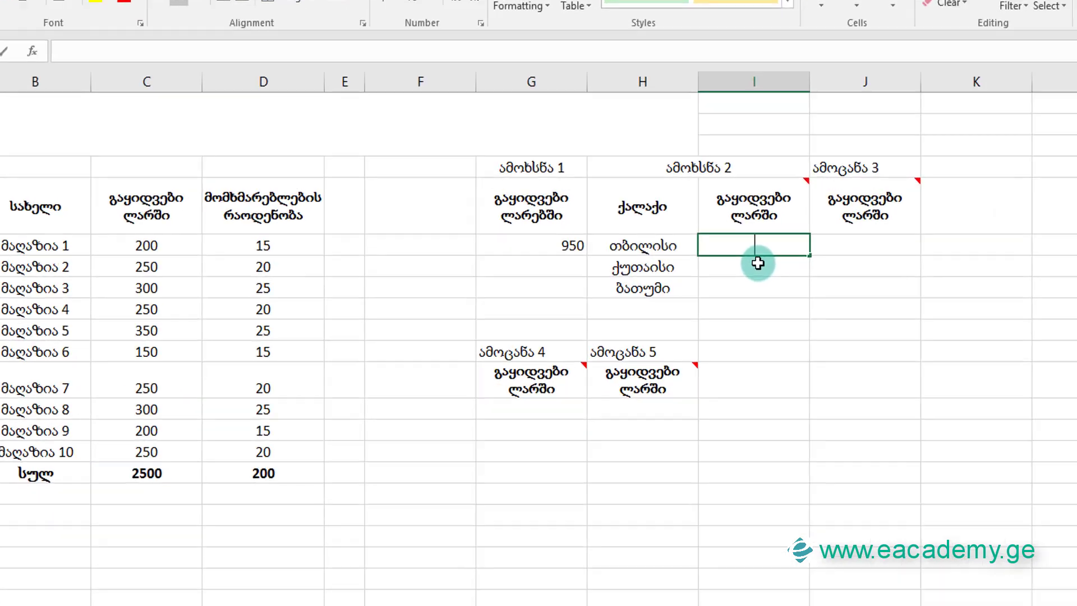
# Enter =SUMIF(A6:A15,H6) in I6, matching the city column against Tbilisi in H6.
pyautogui.write('=sumi')
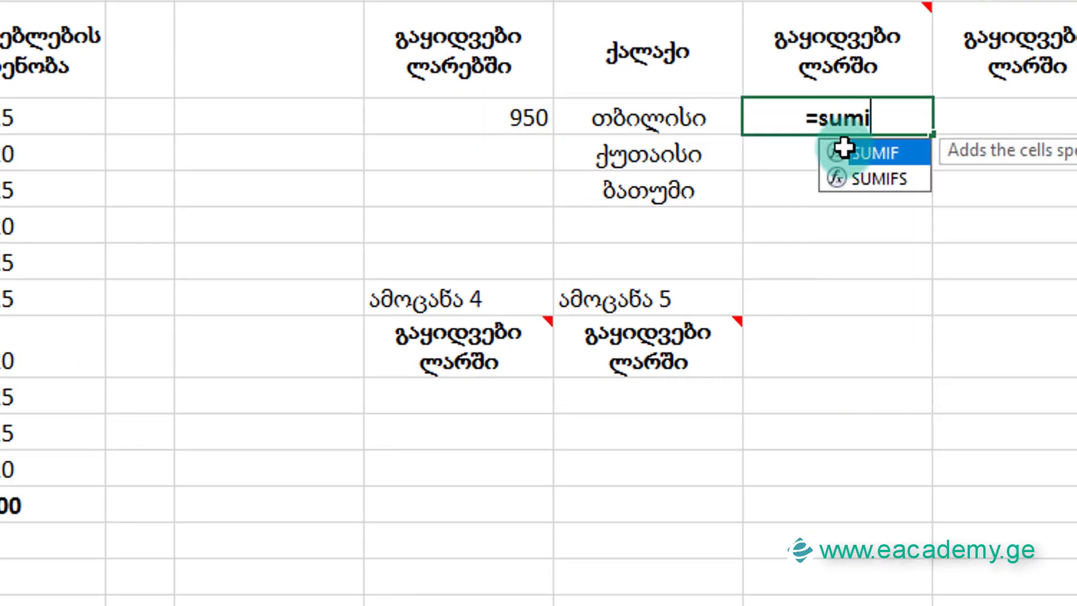
pyautogui.write('f')
pyautogui.doubleClick(846, 152)
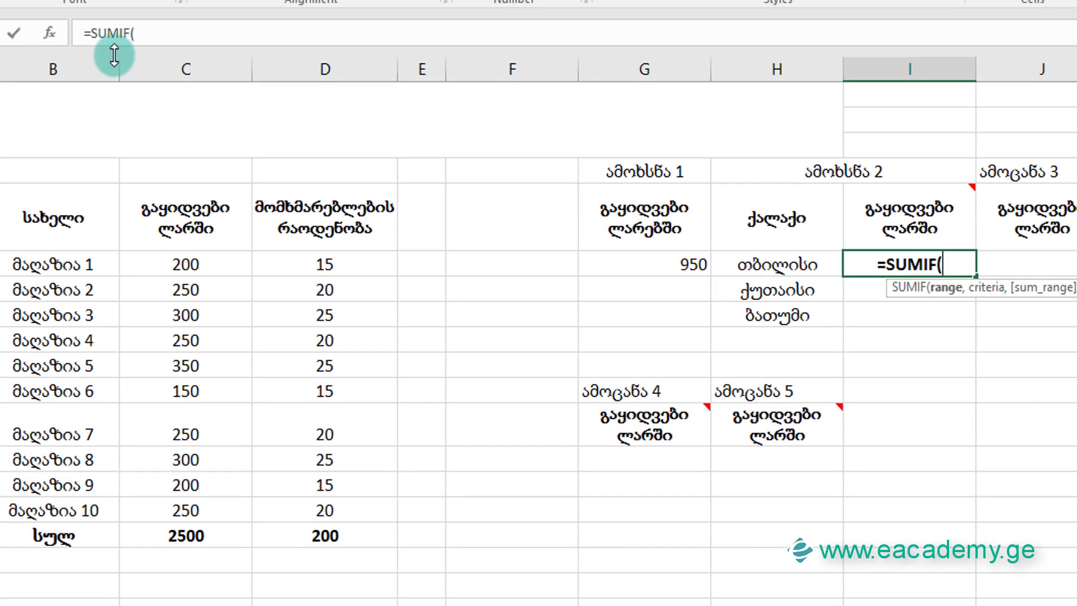
pyautogui.click(54, 31)
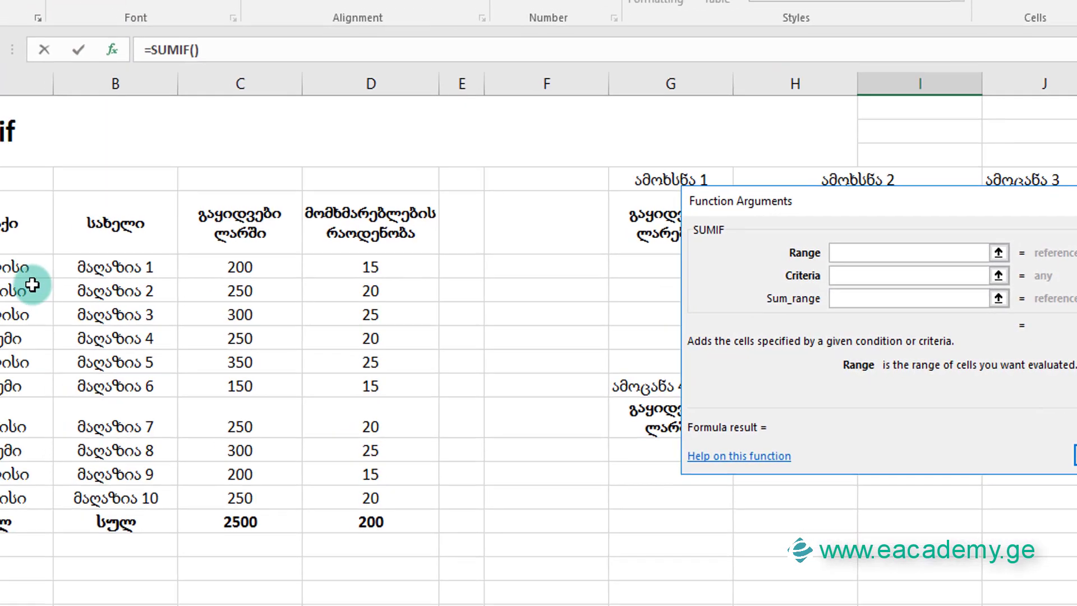
pyautogui.moveTo(65, 269); pyautogui.dragTo(38, 493)
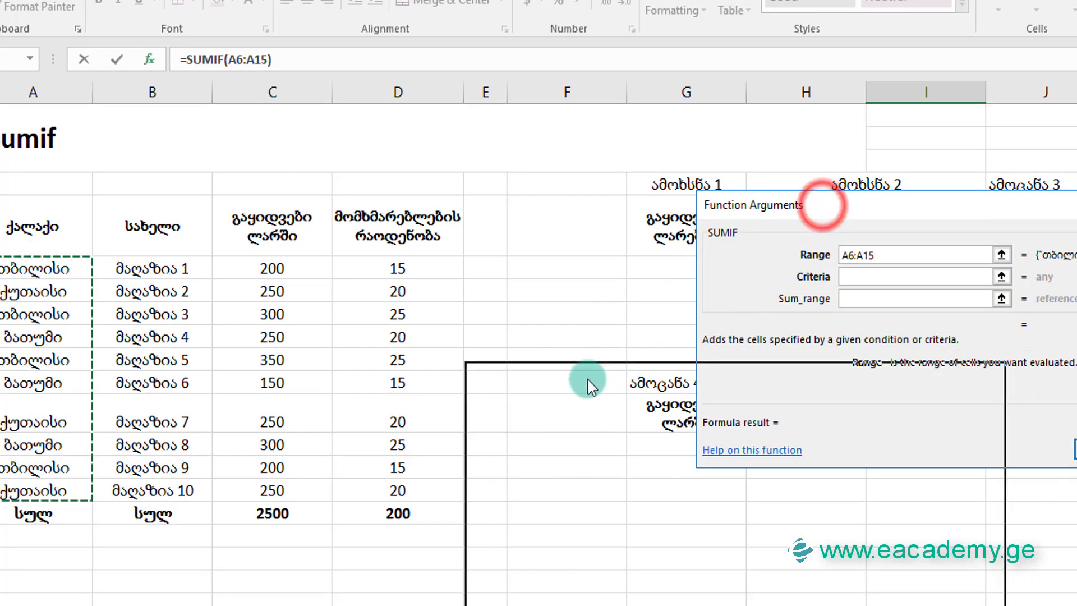
pyautogui.moveTo(823, 207); pyautogui.dragTo(588, 380)
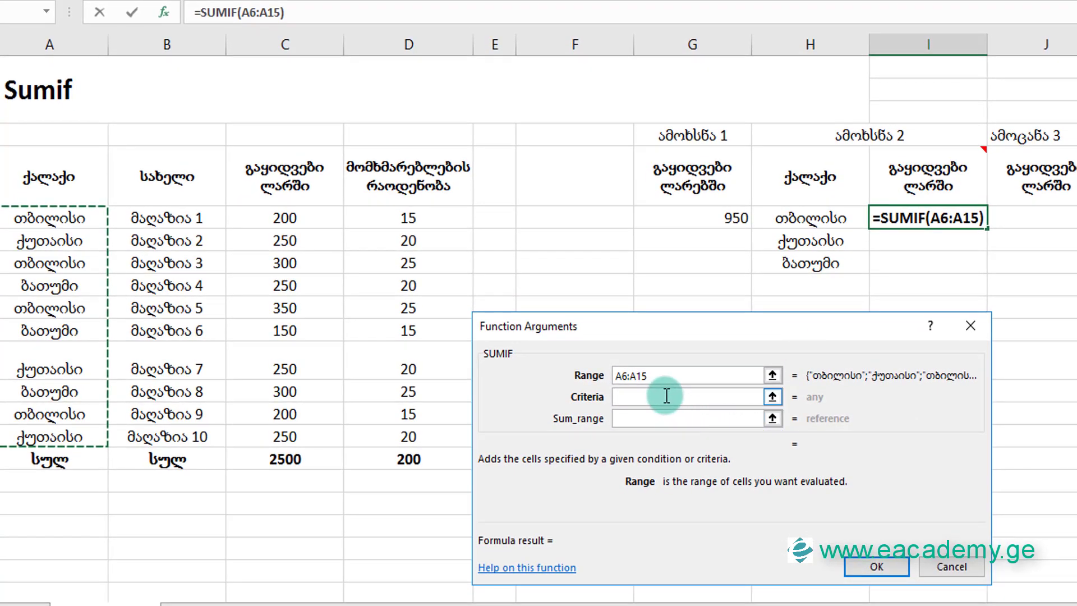
pyautogui.click(666, 396)
pyautogui.click(799, 213)
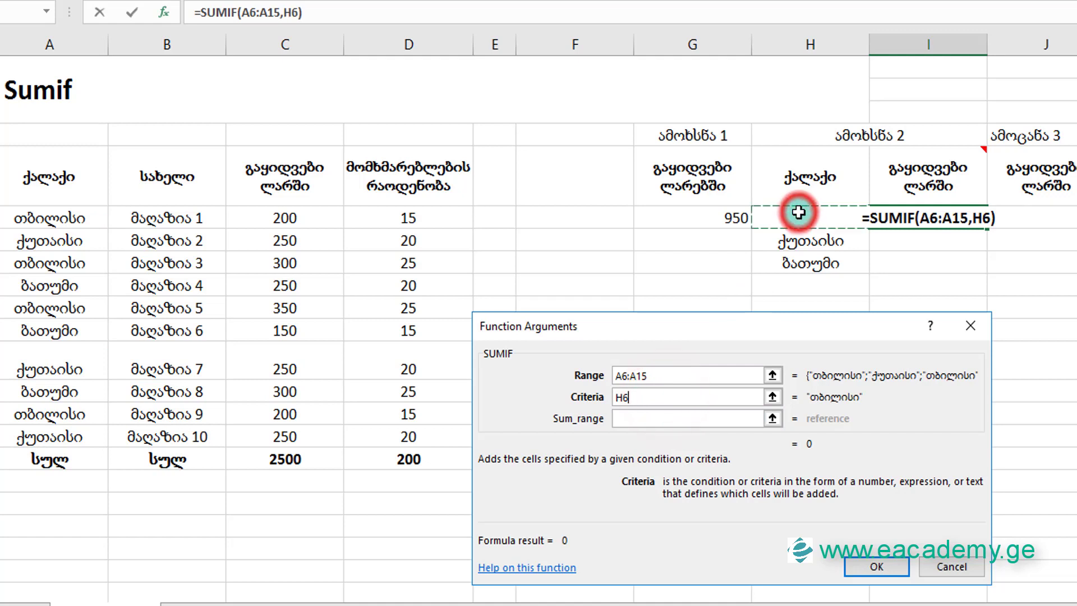
pyautogui.click(695, 397)
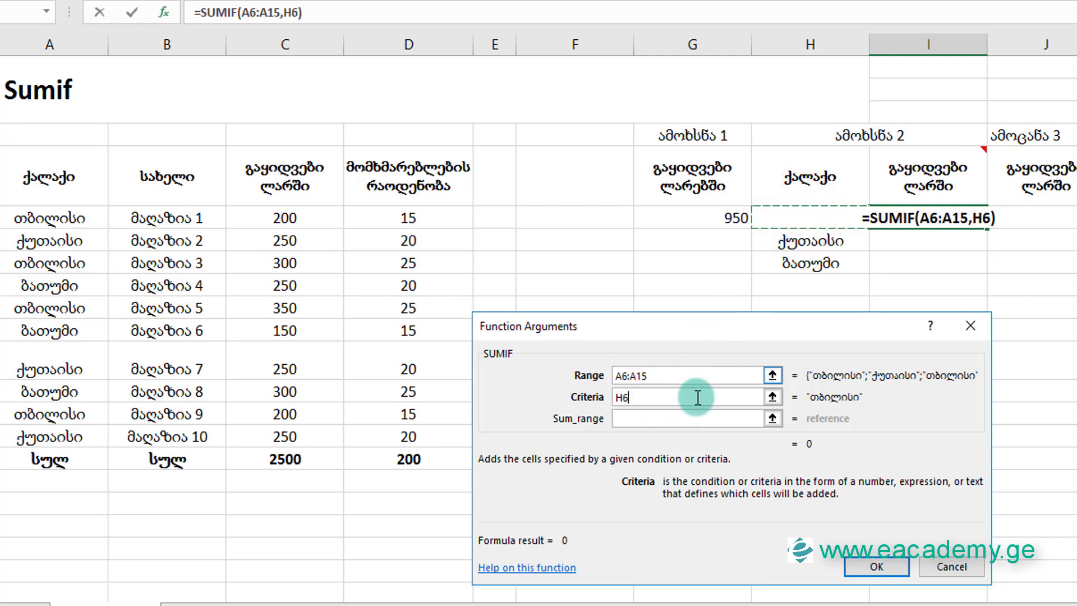
pyautogui.click(877, 567)
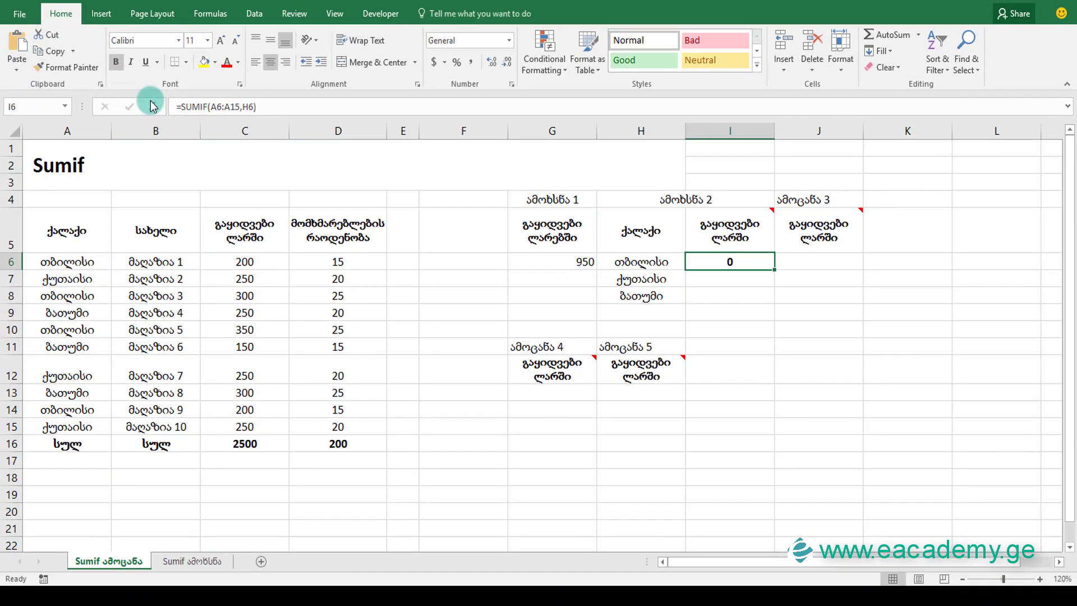
# Add sales C6:C15 as I6's sum range so Tbilisi totals 1050.
pyautogui.click(150, 105)
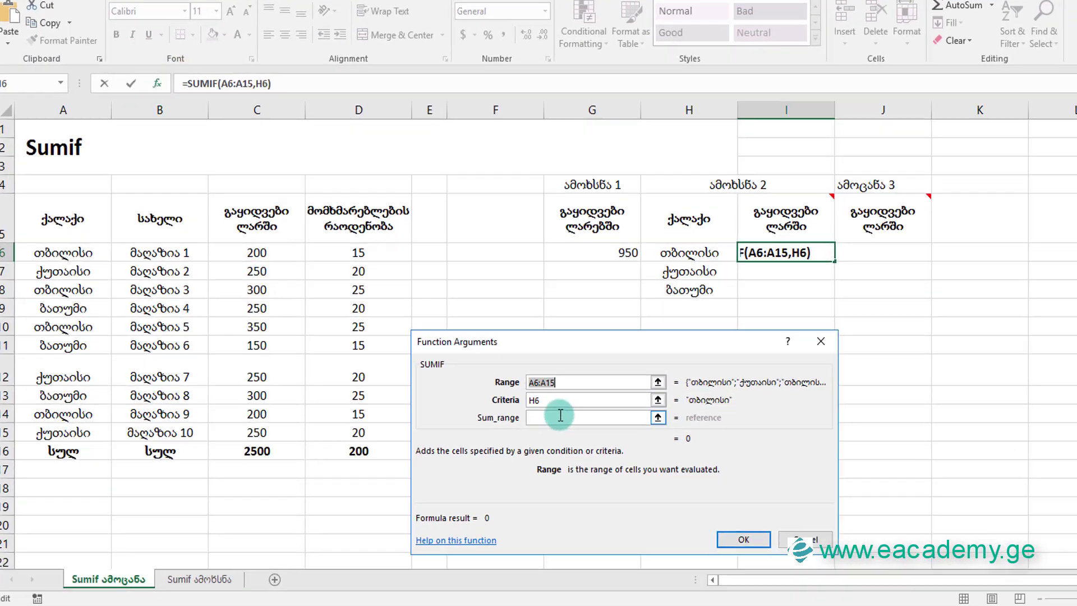
pyautogui.click(522, 409)
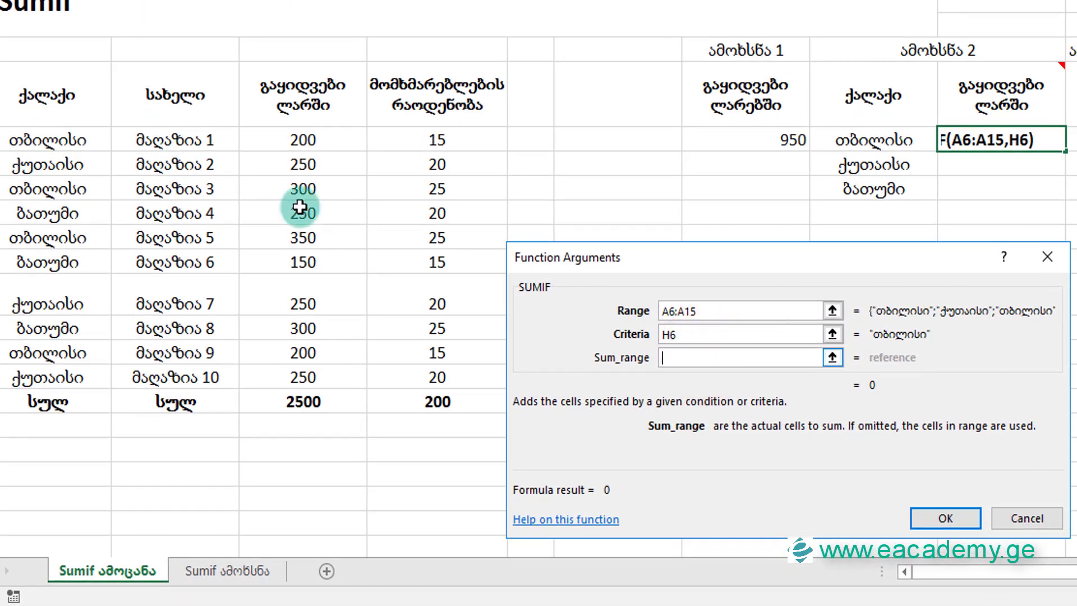
pyautogui.moveTo(277, 140); pyautogui.dragTo(286, 369)
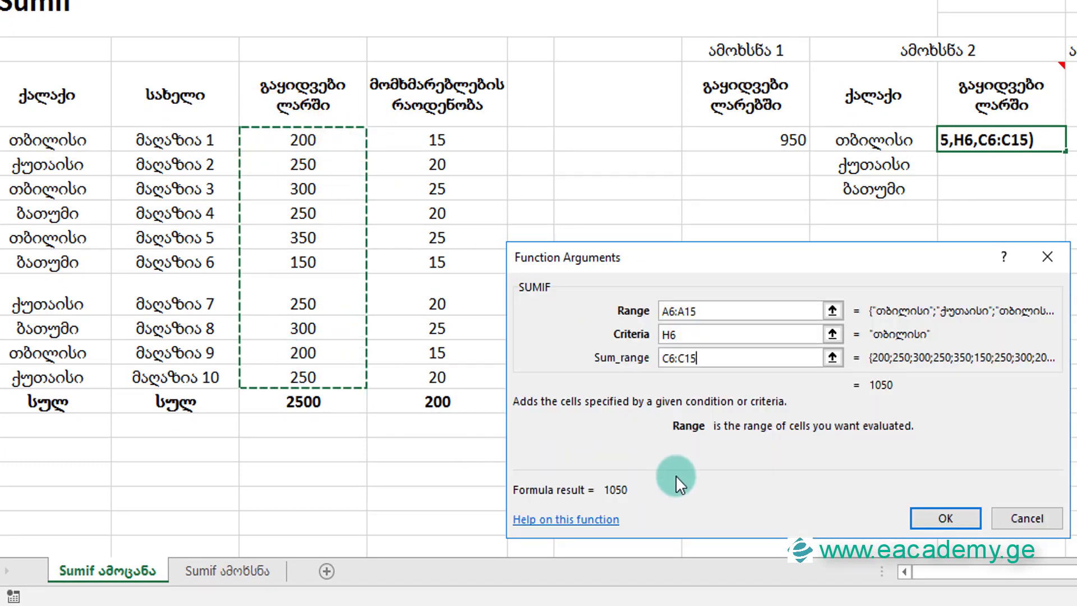
pyautogui.click(934, 515)
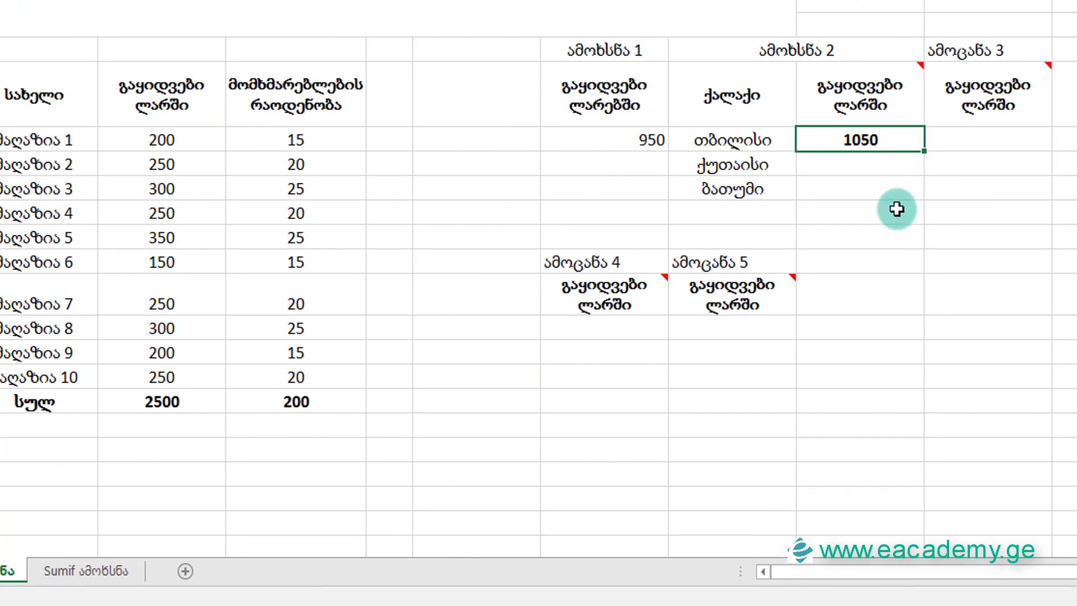
pyautogui.click(878, 131)
pyautogui.doubleClick(878, 132)
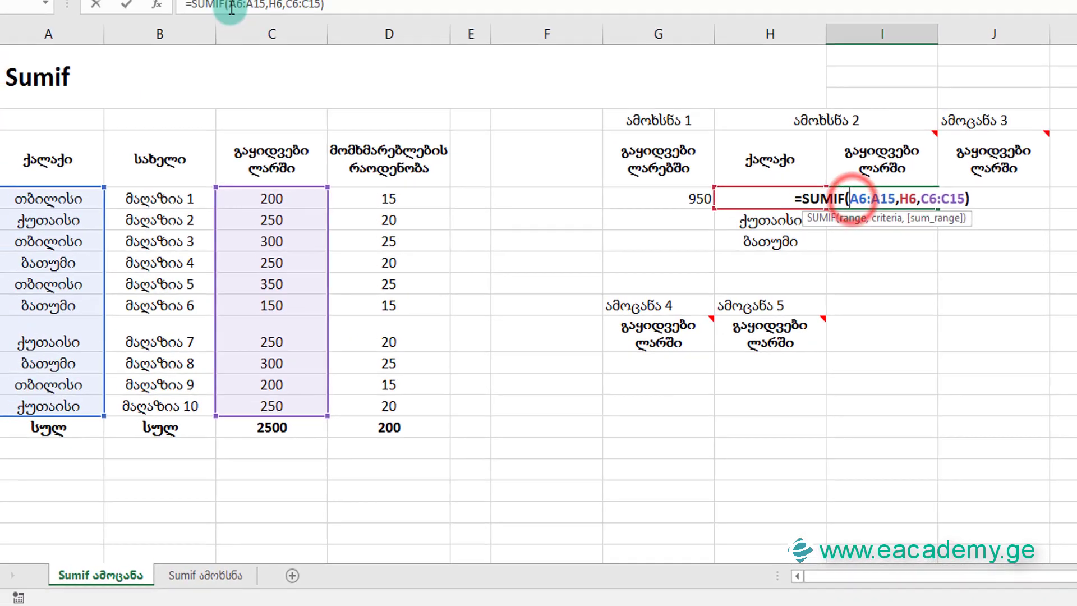
# Make I6's A6:A15 and C6:C15 references absolute with F4.
pyautogui.click(199, 25)
pyautogui.click(198, 25)
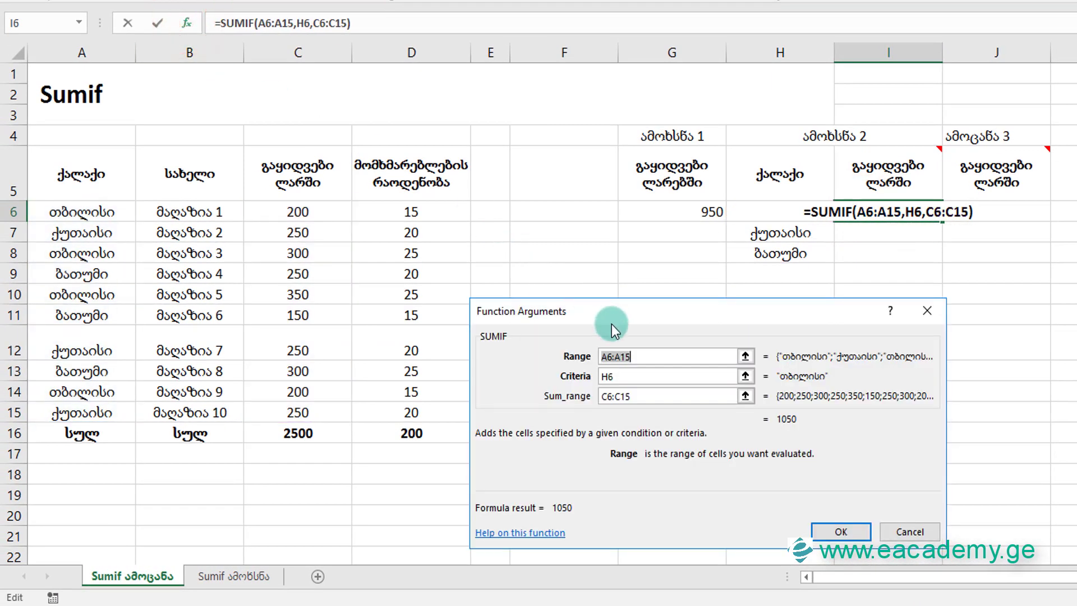
pyautogui.press('F4')
pyautogui.doubleClick(640, 395)
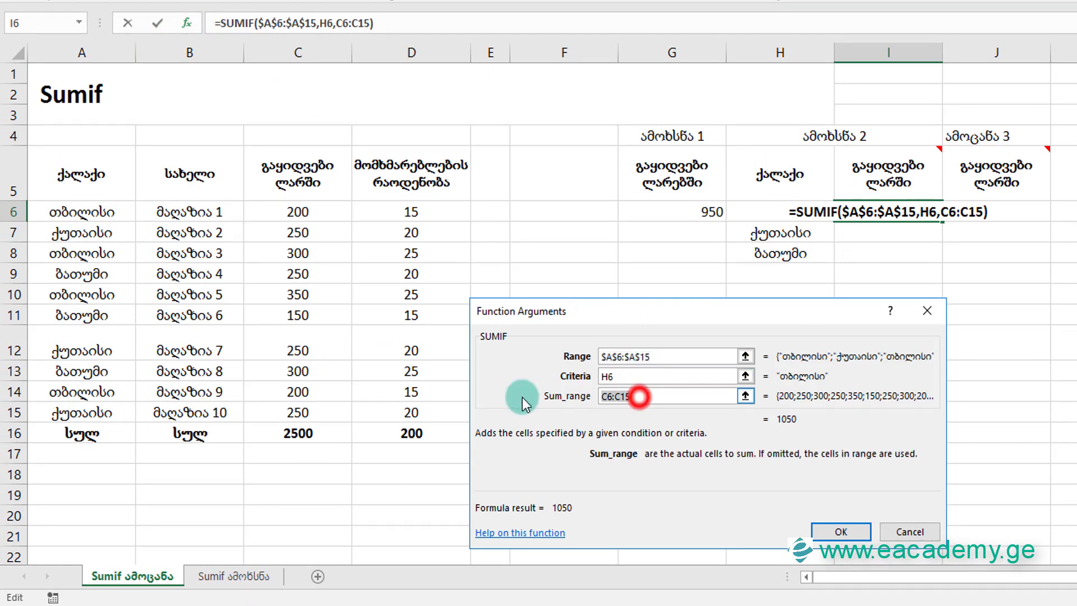
pyautogui.press('F4')
pyautogui.click(839, 530)
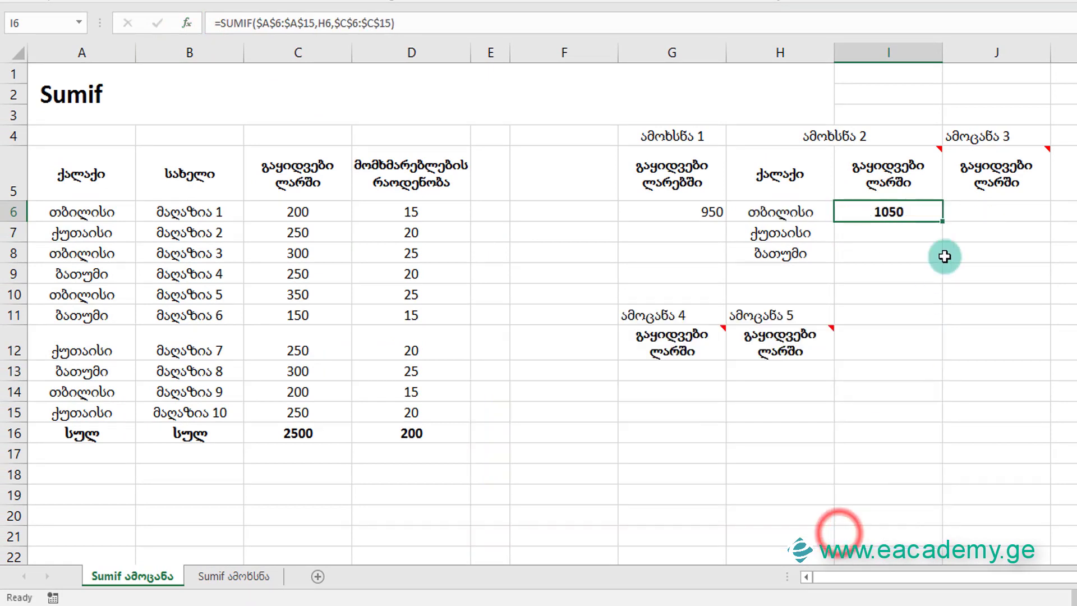
# Fill the I6 formula down to I8, giving 750 for Kutaisi and 700 for Batumi.
pyautogui.moveTo(941, 222); pyautogui.dragTo(935, 262)
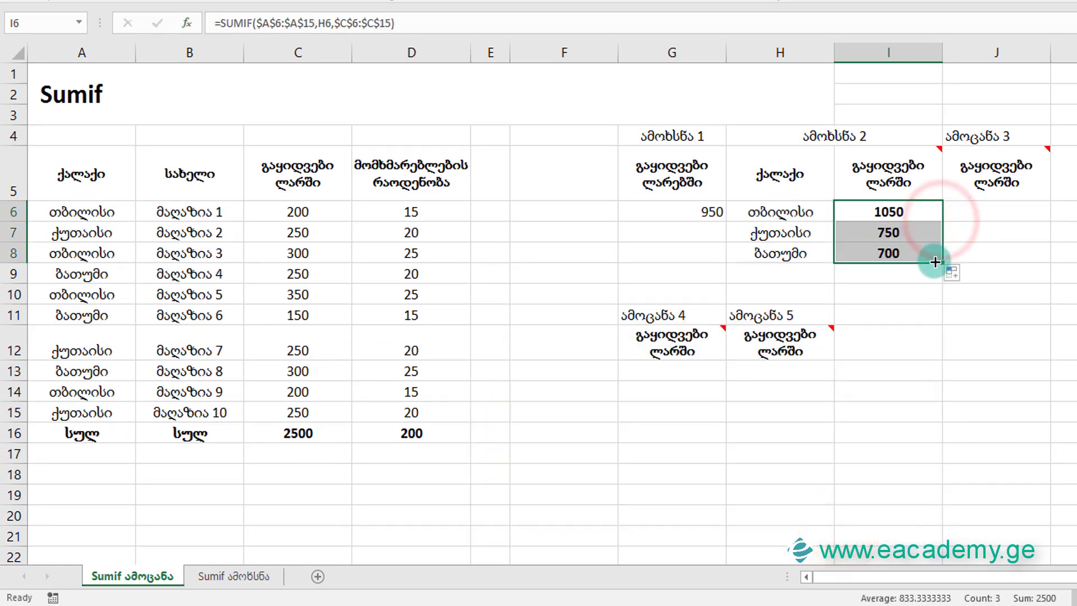
pyautogui.click(1020, 164)
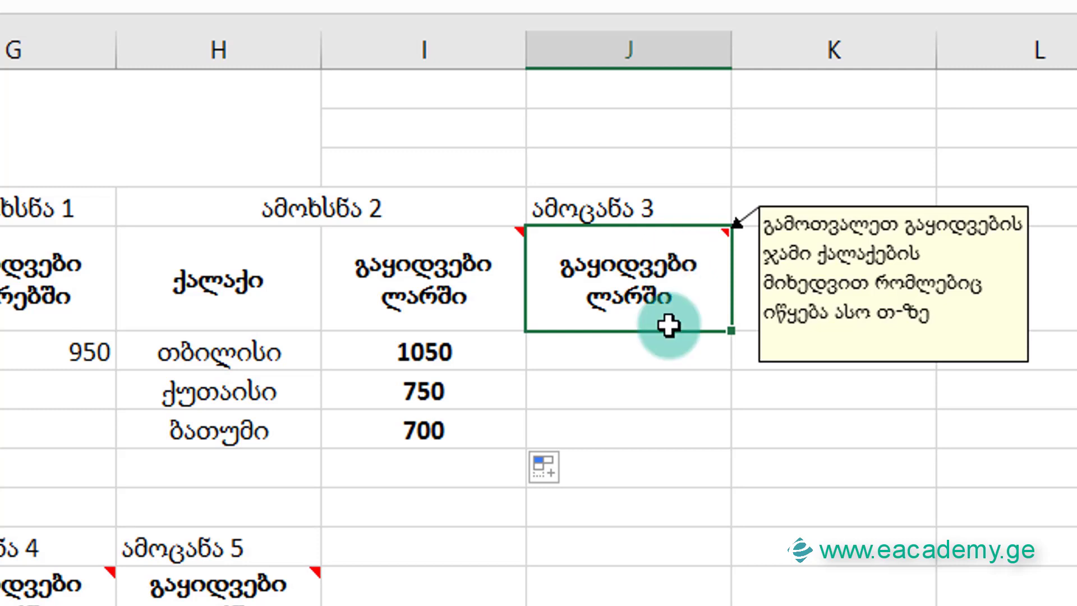
pyautogui.click(617, 352)
# Enter =SUMIF(A6:A15,"თ*",C6:C15) in J6, totalling 1050 for cities starting with თ.
pyautogui.write('=')
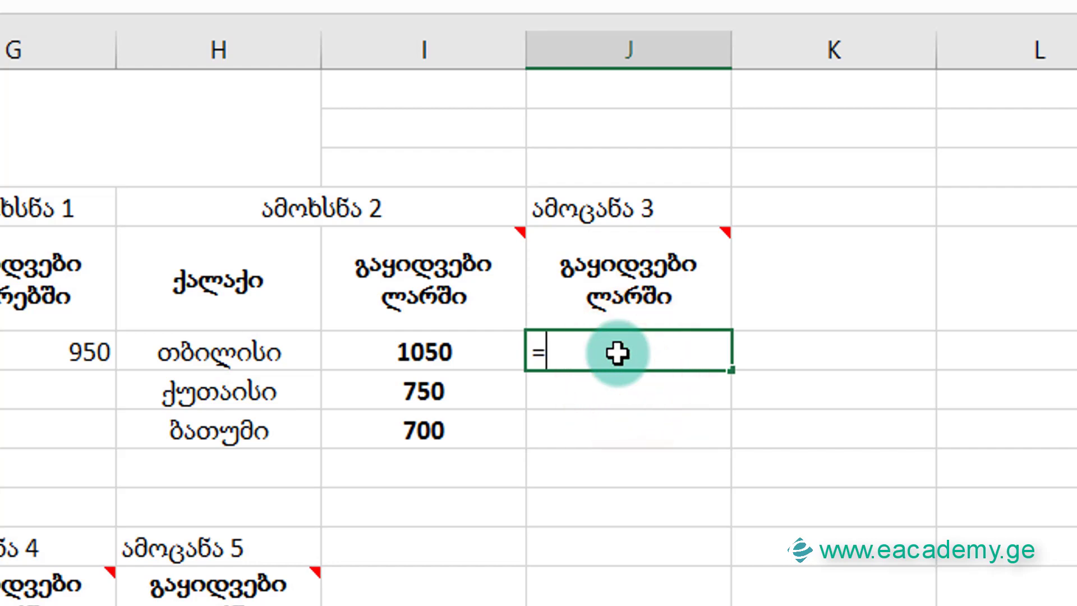
pyautogui.write('sumif')
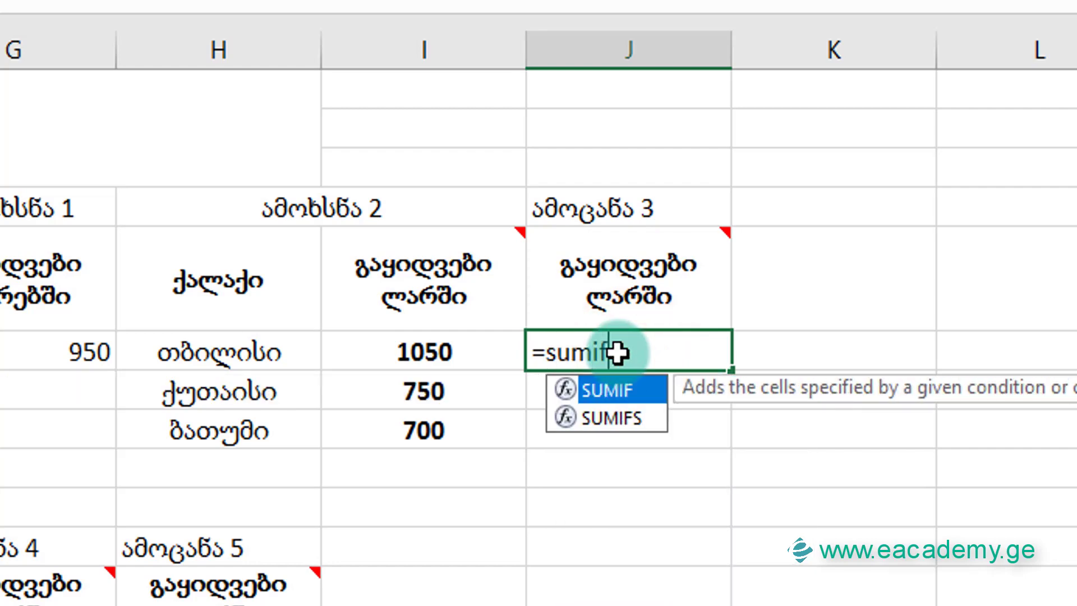
pyautogui.write('(')
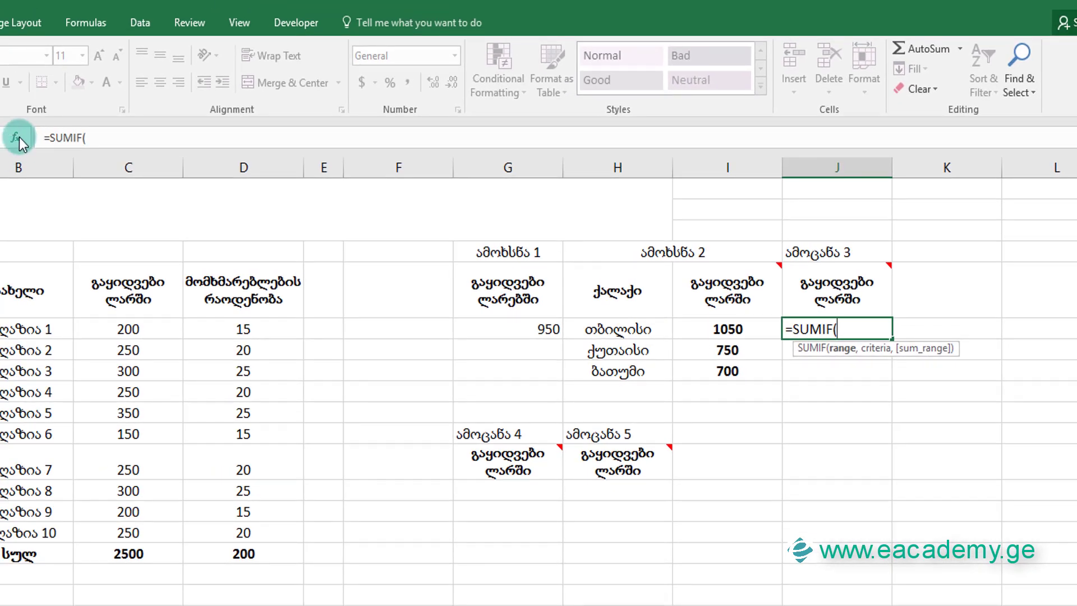
pyautogui.click(19, 137)
pyautogui.click(613, 366)
pyautogui.click(576, 393)
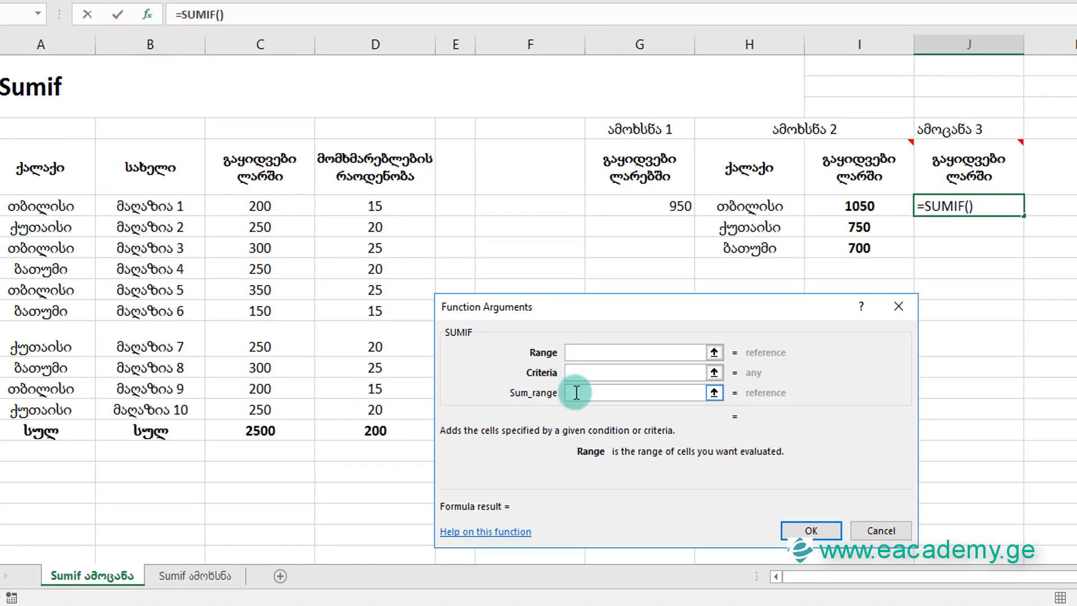
pyautogui.click(576, 392)
pyautogui.moveTo(271, 206); pyautogui.dragTo(274, 412)
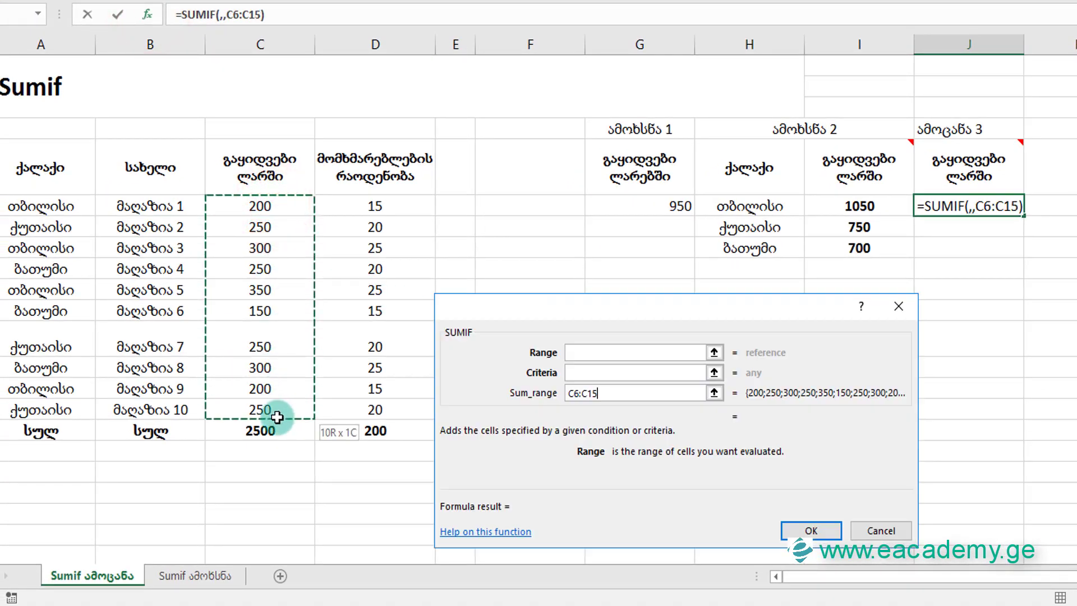
pyautogui.click(585, 353)
pyautogui.moveTo(68, 205); pyautogui.dragTo(84, 402)
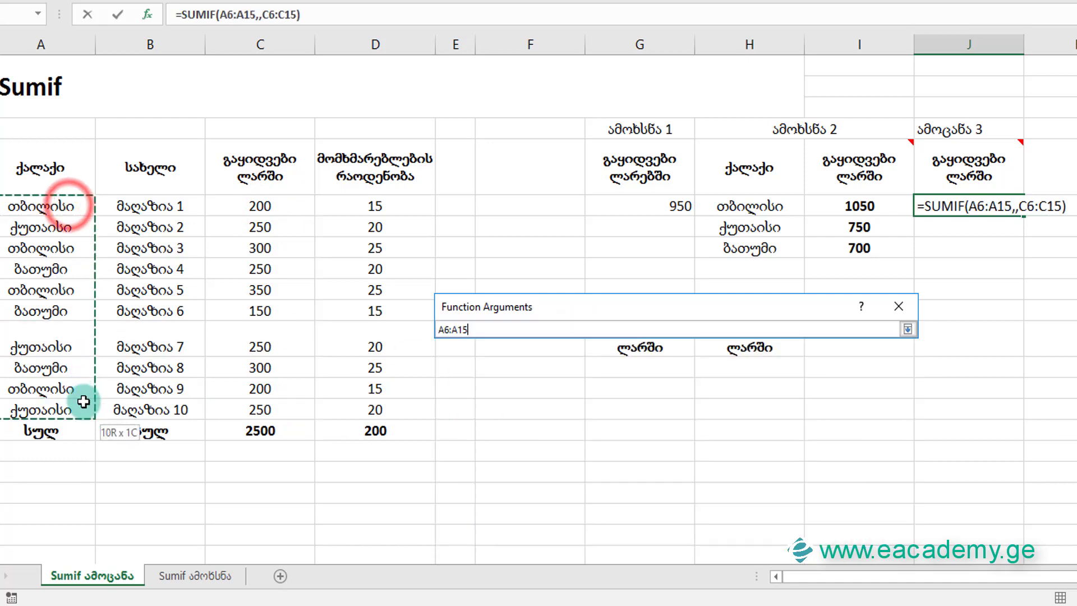
pyautogui.click(579, 377)
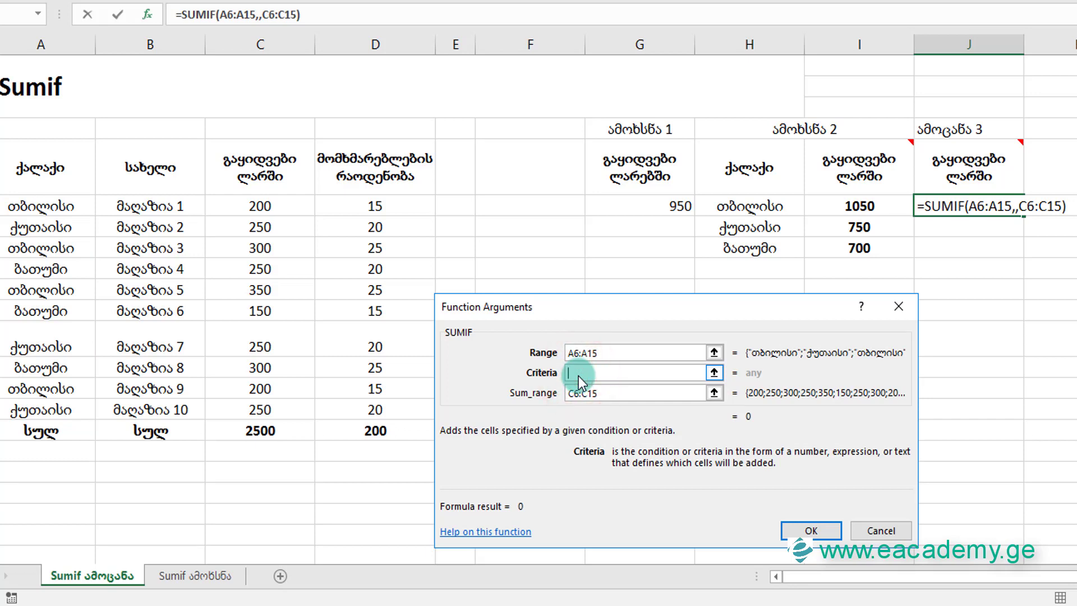
pyautogui.write('თ')
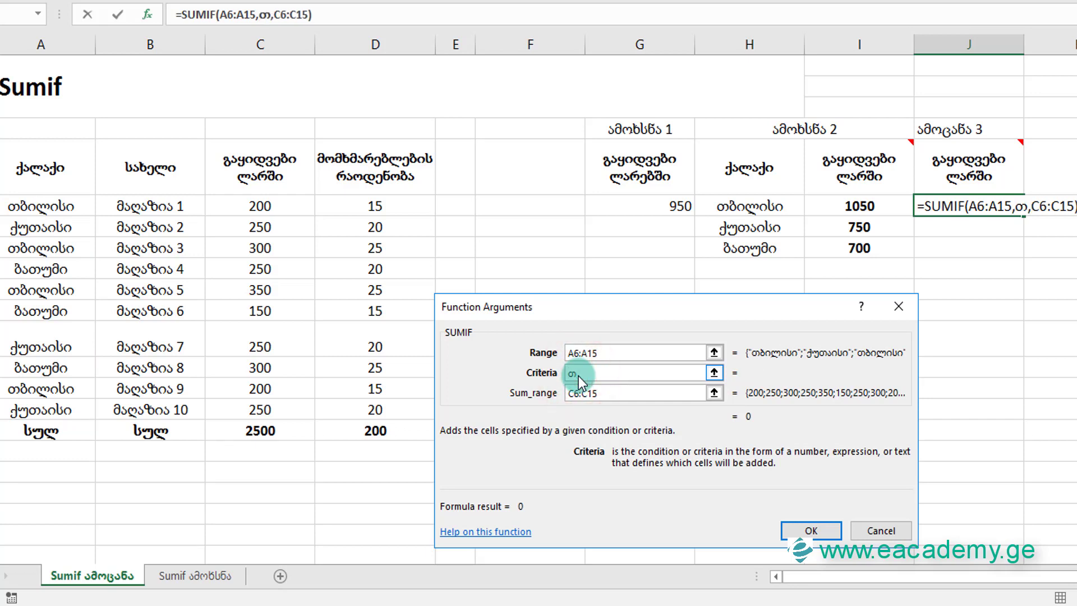
pyautogui.write('*')
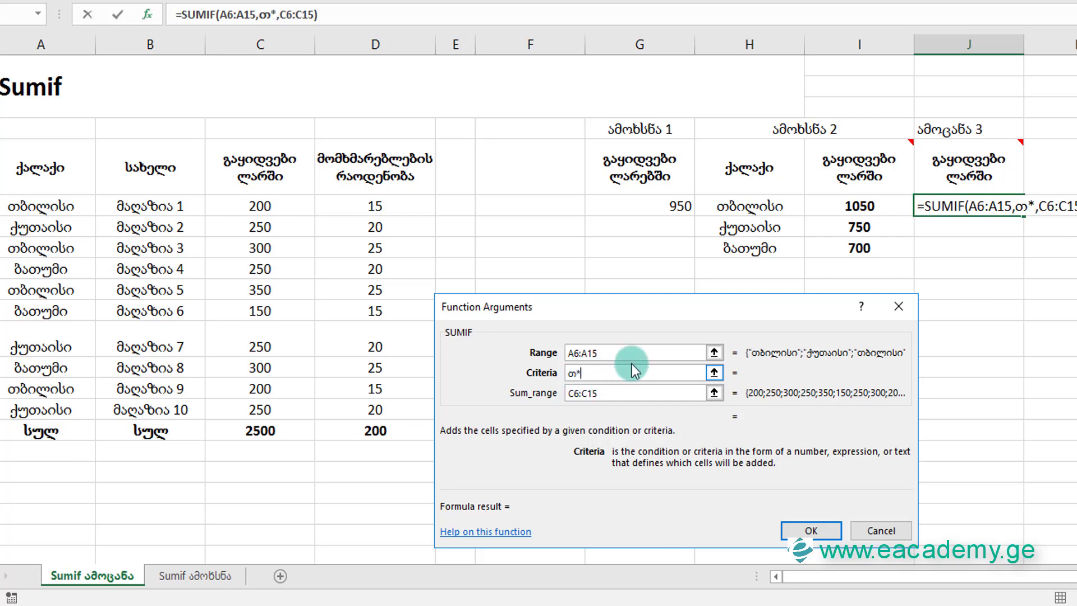
pyautogui.click(625, 392)
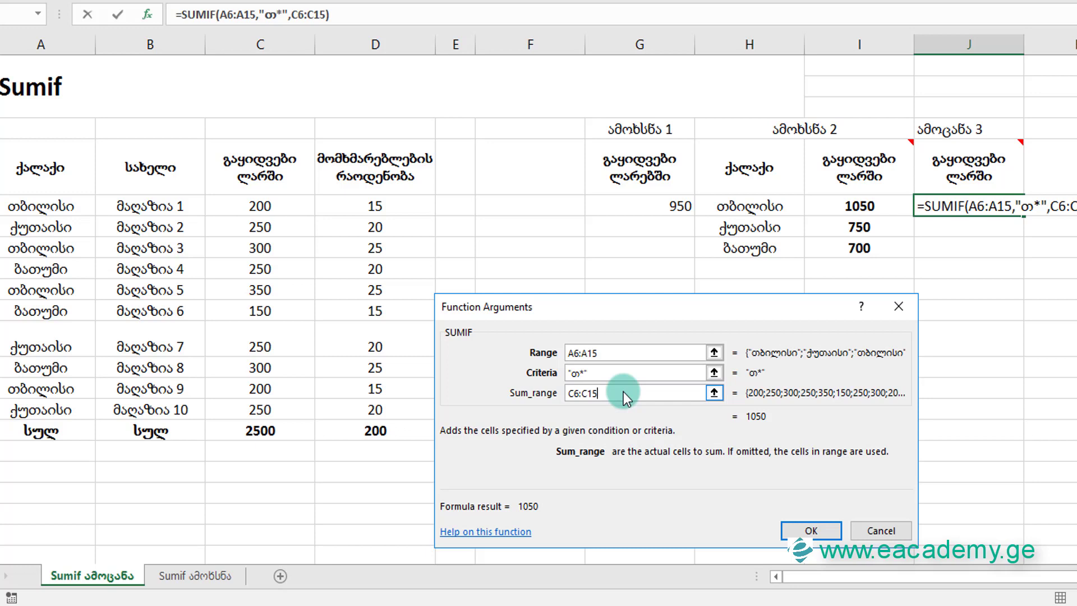
pyautogui.press('Return')
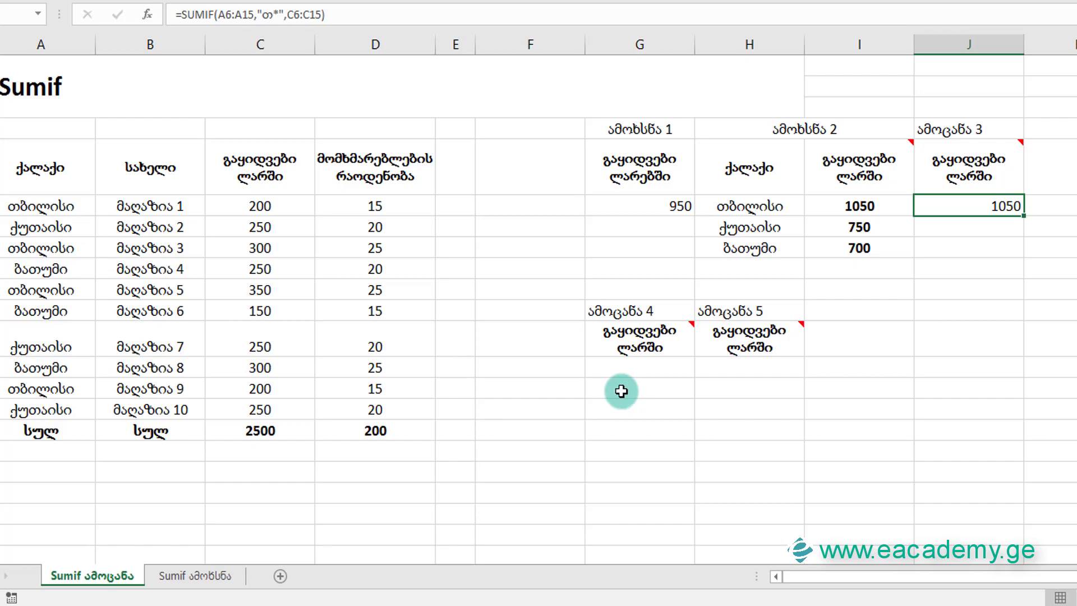
# Select G13 and enter =SUMIF(, correcting the name mistyped in Georgian.
pyautogui.click(646, 340)
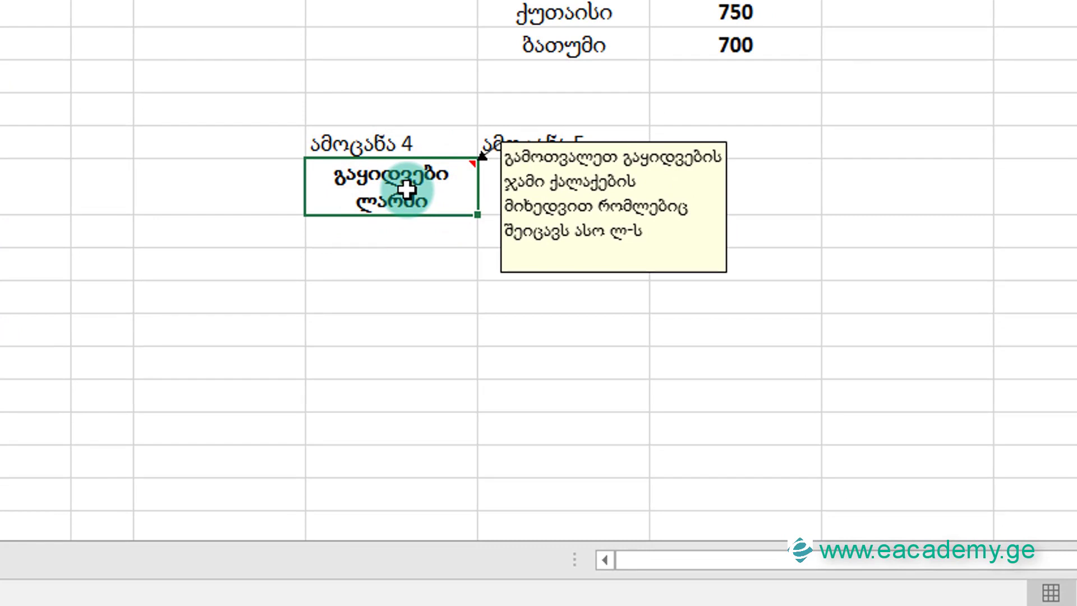
pyautogui.click(429, 236)
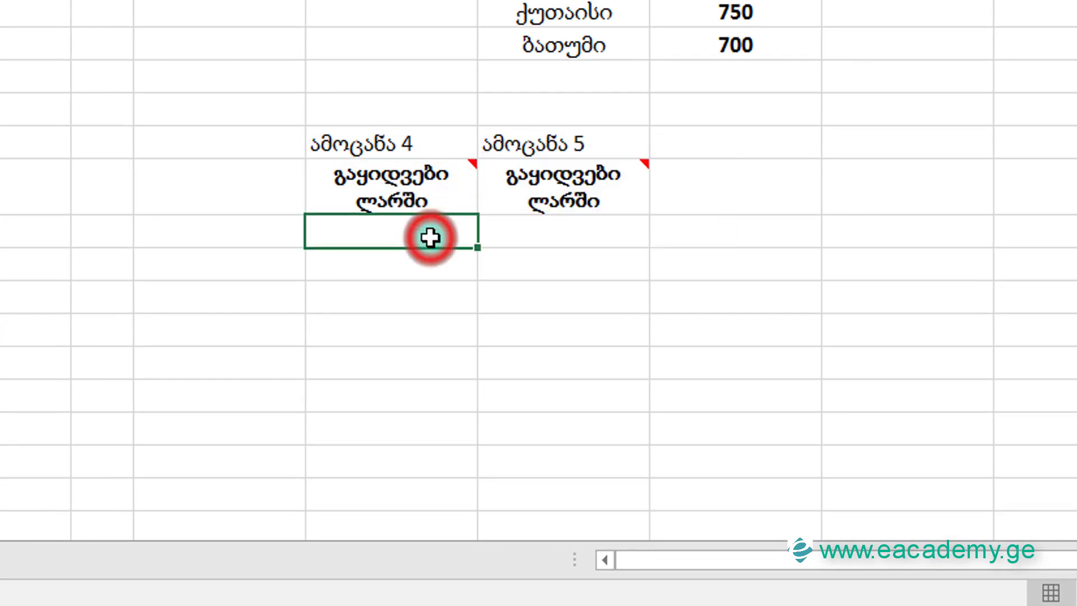
pyautogui.write('=სუ')
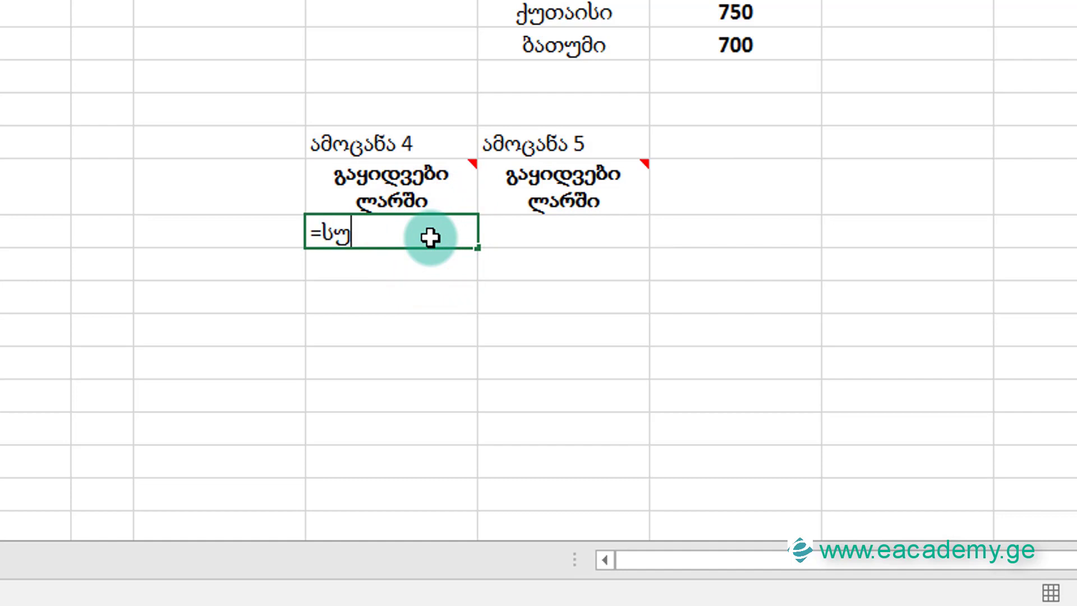
pyautogui.write('მიფ')
pyautogui.press('BackSpace')
pyautogui.press('BackSpace')
pyautogui.press('BackSpace')
pyautogui.press('BackSpace')
pyautogui.press('BackSpace')
pyautogui.write('sumif')
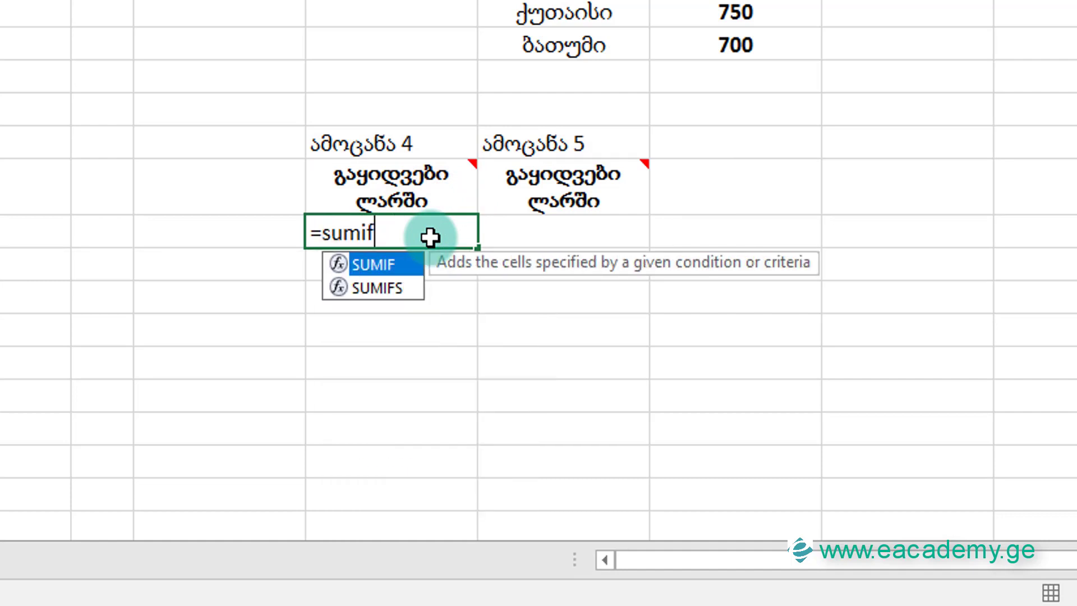
pyautogui.press('Tab')
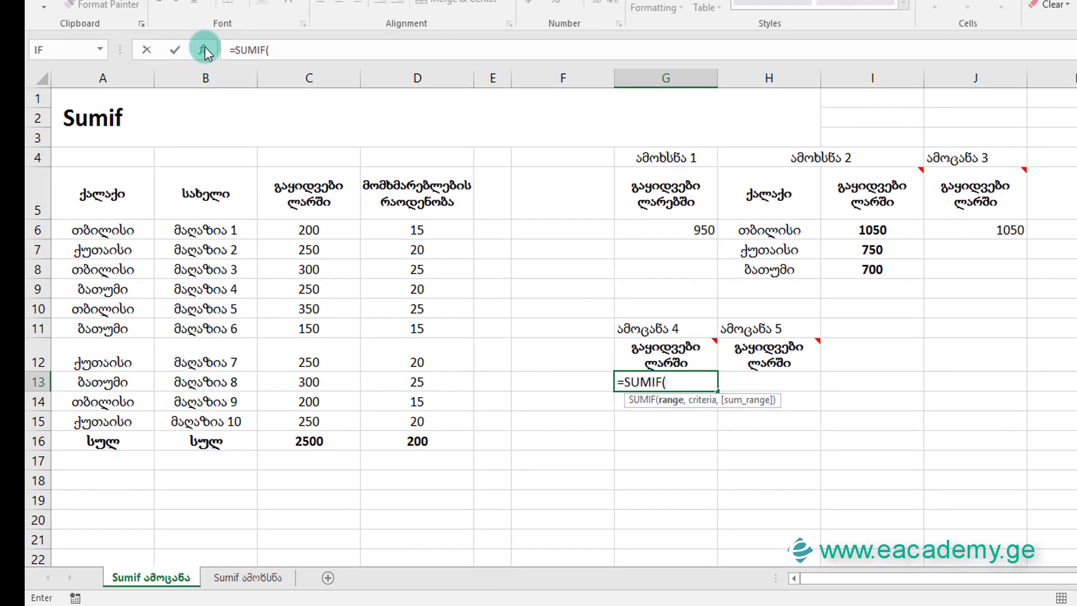
# Complete G13 as =SUMIF(A6:A15,"*ლ*",C6:C15), returning 1050.
pyautogui.click(202, 49)
pyautogui.moveTo(103, 231); pyautogui.dragTo(100, 416)
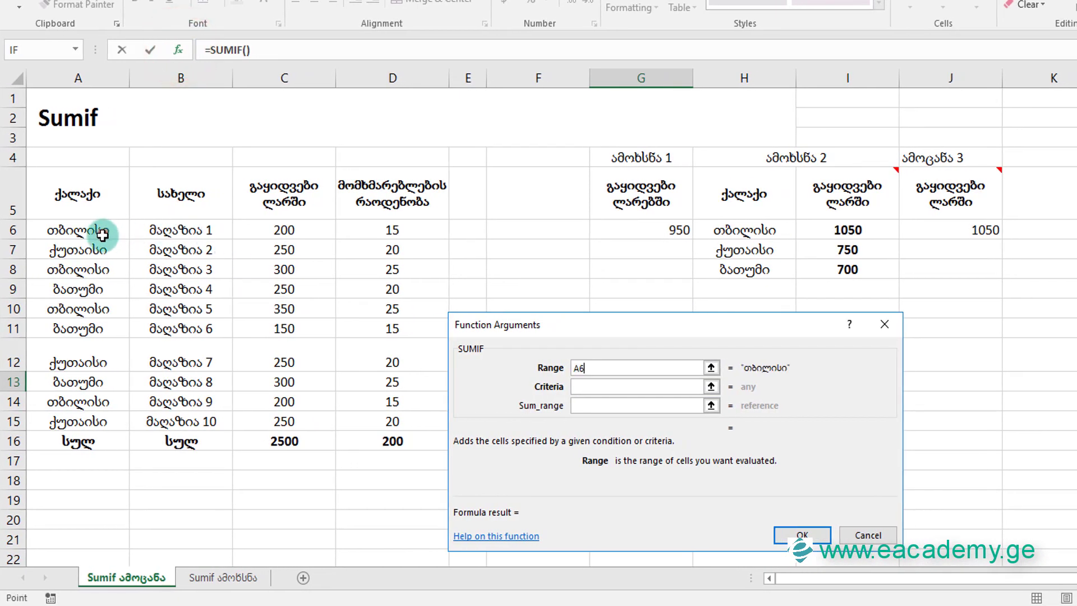
pyautogui.moveTo(571, 316); pyautogui.dragTo(425, 127)
pyautogui.click(442, 207)
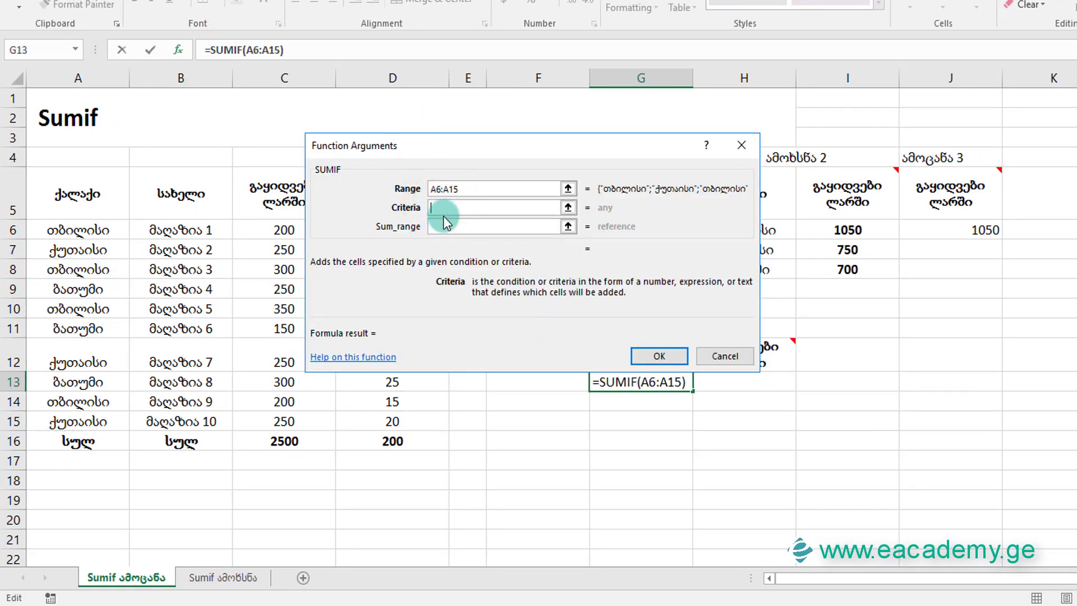
pyautogui.write('*')
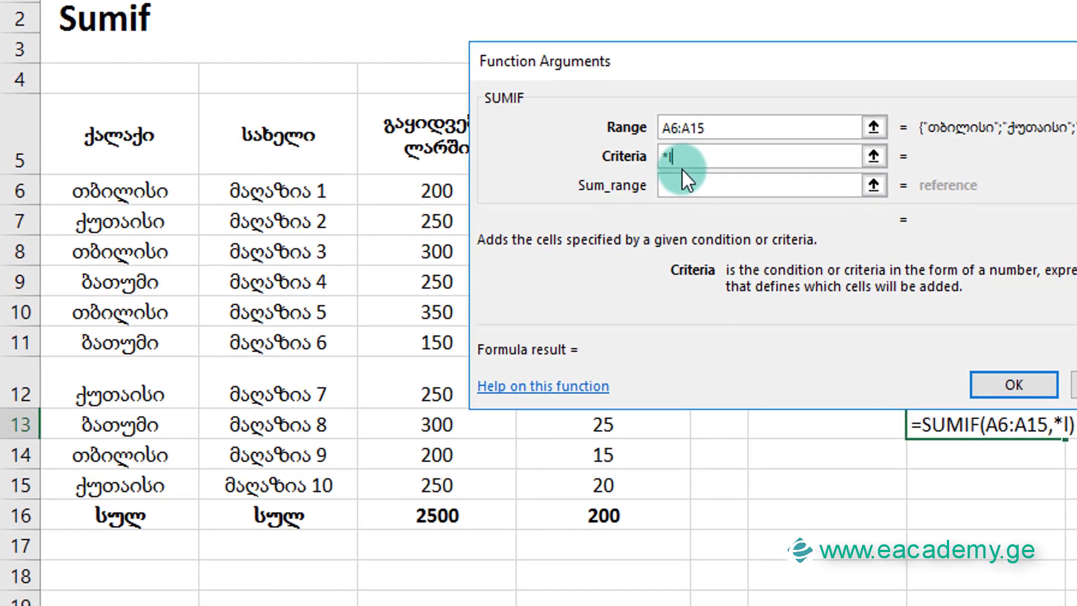
pyautogui.press('BackSpace')
pyautogui.write('*')
pyautogui.click(706, 187)
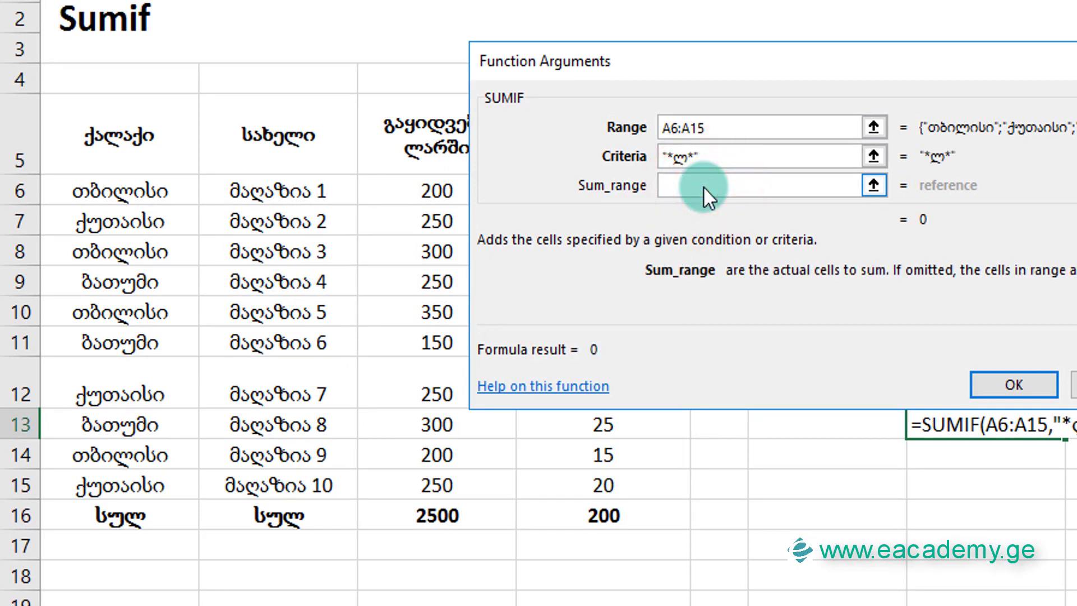
pyautogui.moveTo(698, 56); pyautogui.dragTo(934, 32)
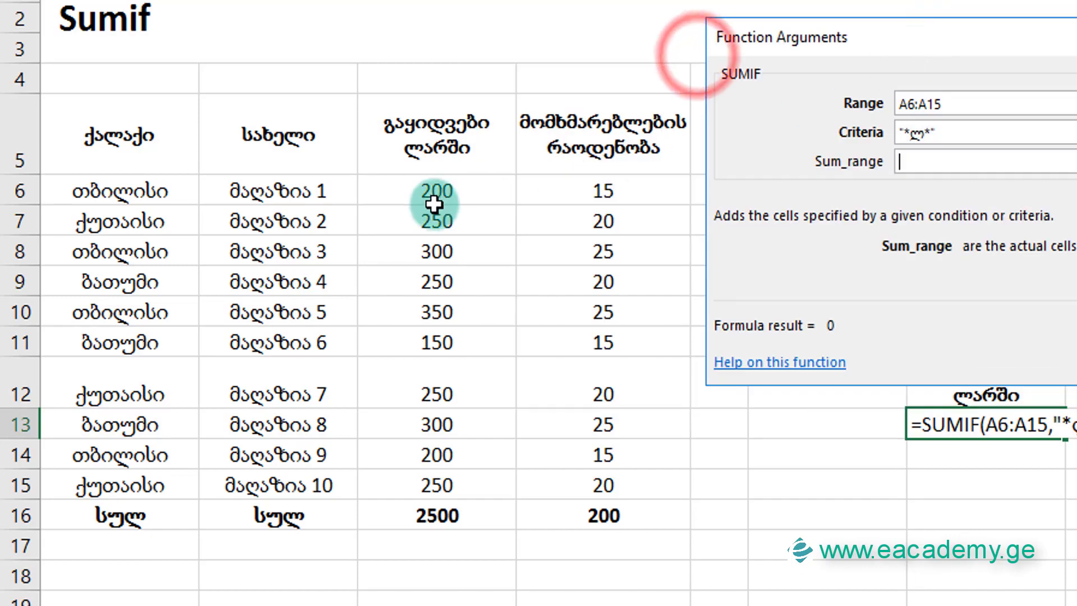
pyautogui.moveTo(435, 191); pyautogui.dragTo(454, 481)
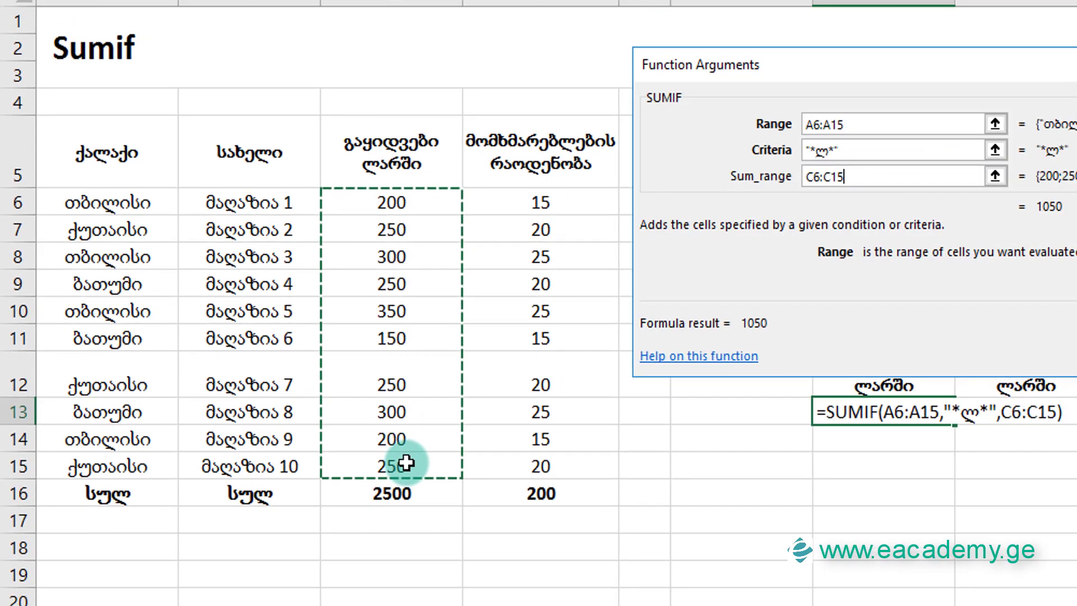
pyautogui.press('Return')
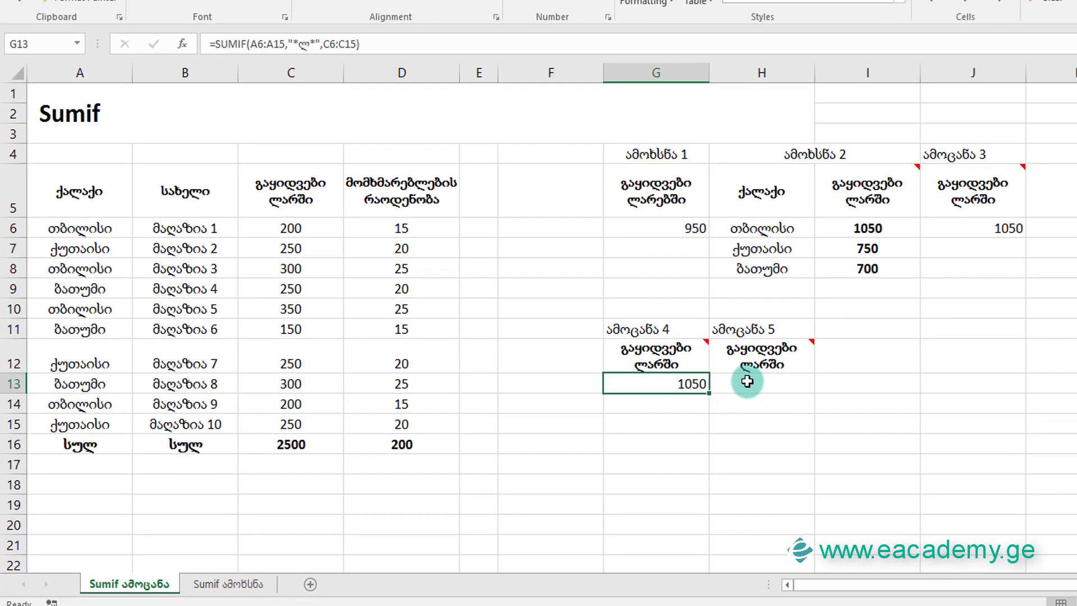
pyautogui.moveTo(618, 158)
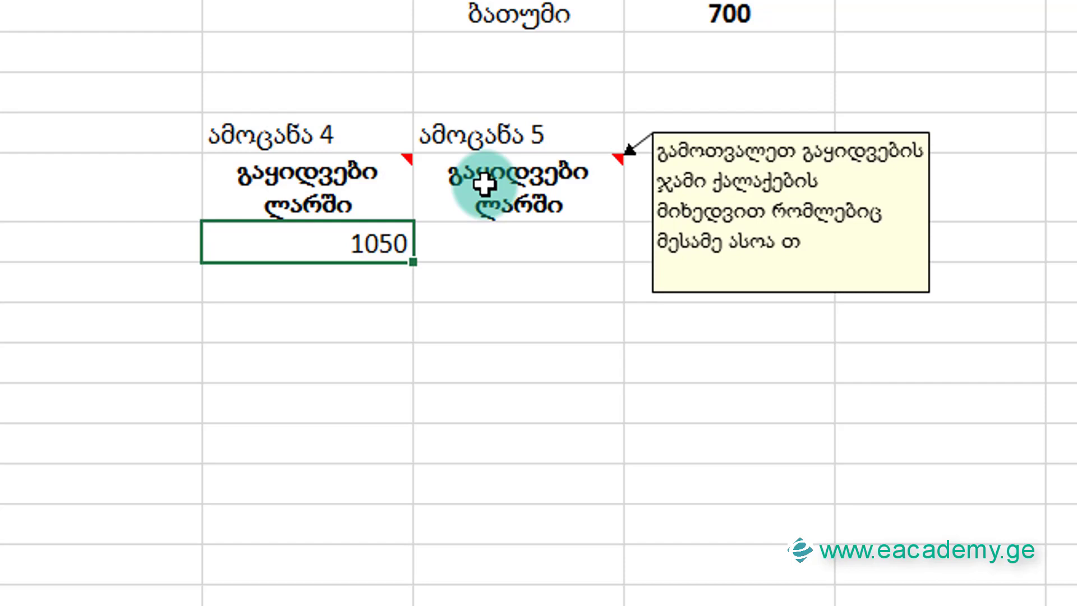
# Start =SUMIF( in H13, fixing the mistyped Georgian characters.
pyautogui.click(463, 253)
pyautogui.write('=')
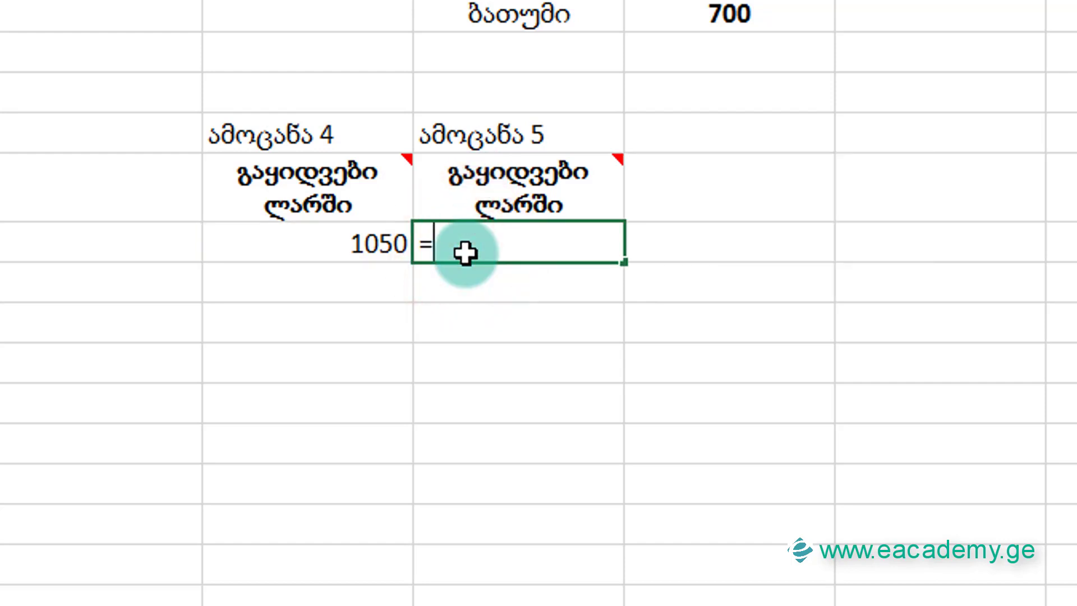
pyautogui.write('სსს')
pyautogui.press('BackSpace')
pyautogui.press('BackSpace')
pyautogui.press('BackSpace')
pyautogui.write('sumif')
pyautogui.press('Tab')
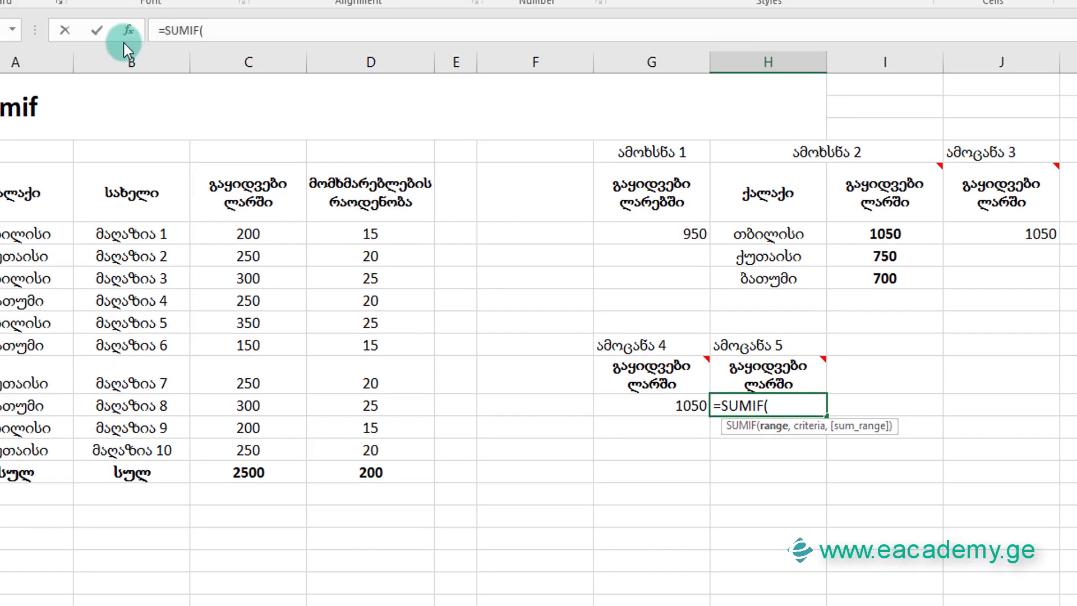
# Set H13 to =SUMIF(A6:A15,"??თ*",C6:C15), returning 1450.
pyautogui.click(125, 30)
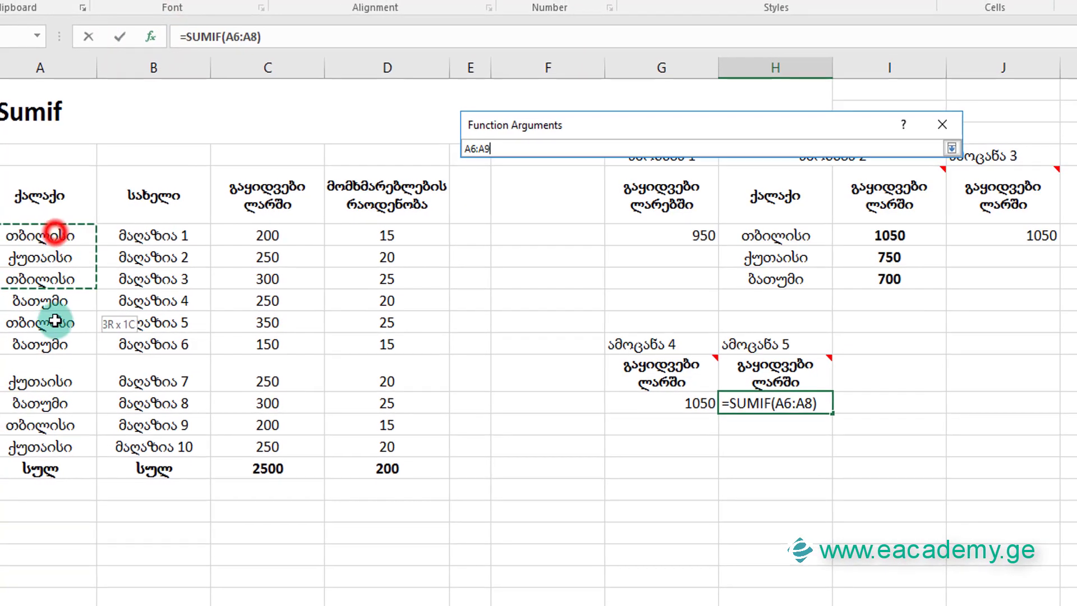
pyautogui.moveTo(34, 234); pyautogui.dragTo(34, 448)
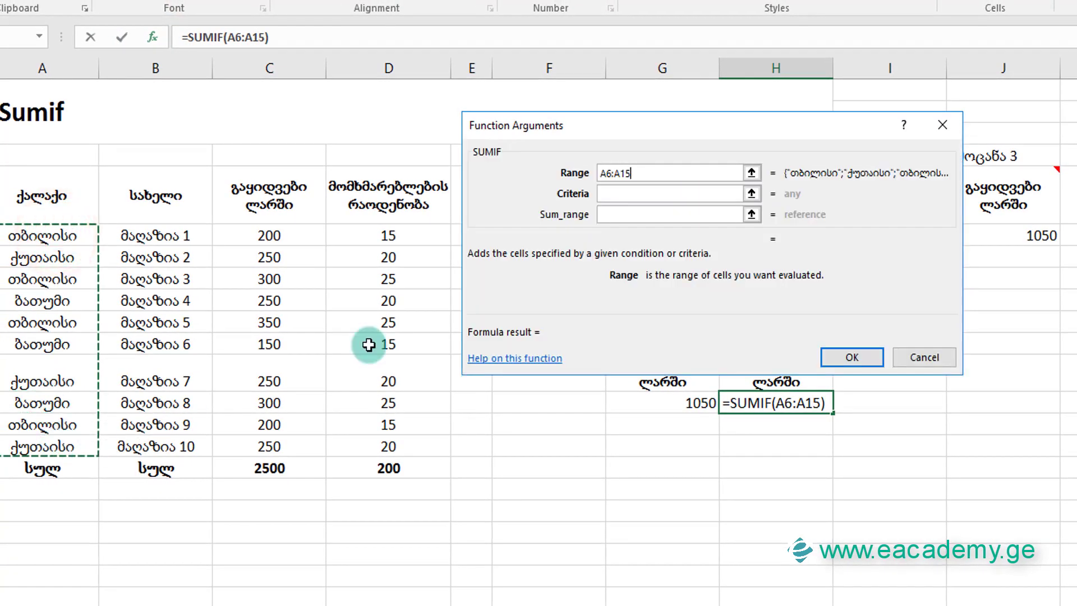
pyautogui.click(643, 192)
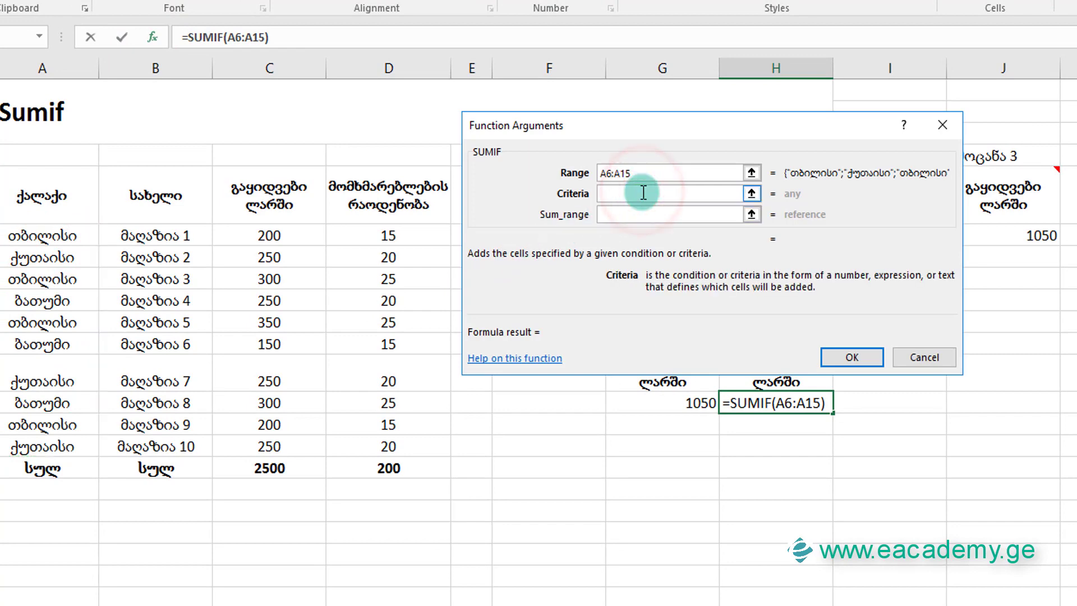
pyautogui.write('??')
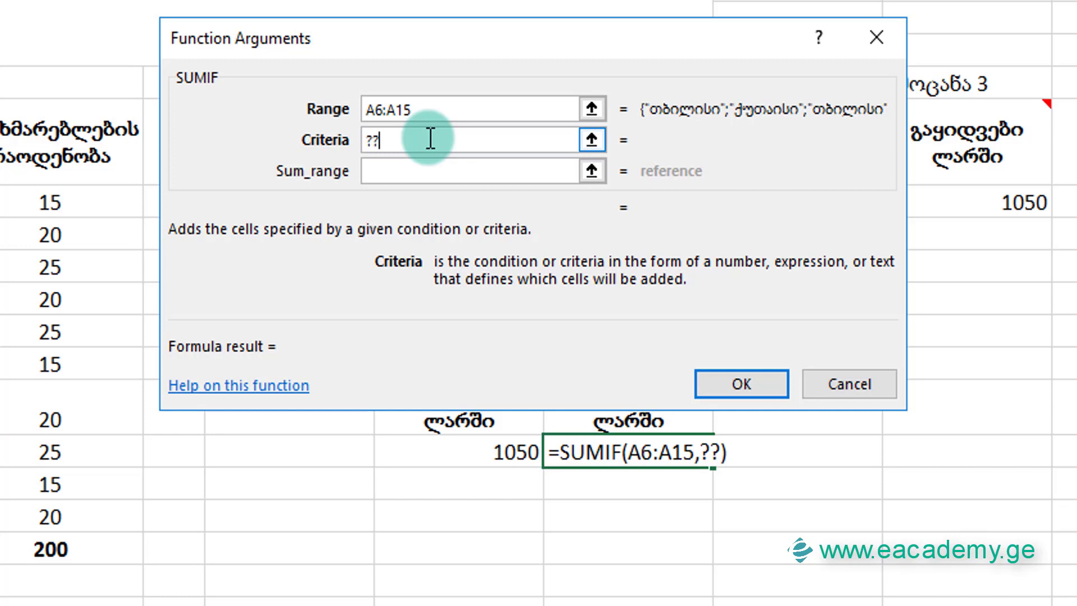
pyautogui.write('T')
pyautogui.press('BackSpace')
pyautogui.write('თ')
pyautogui.write('*')
pyautogui.press('Tab')
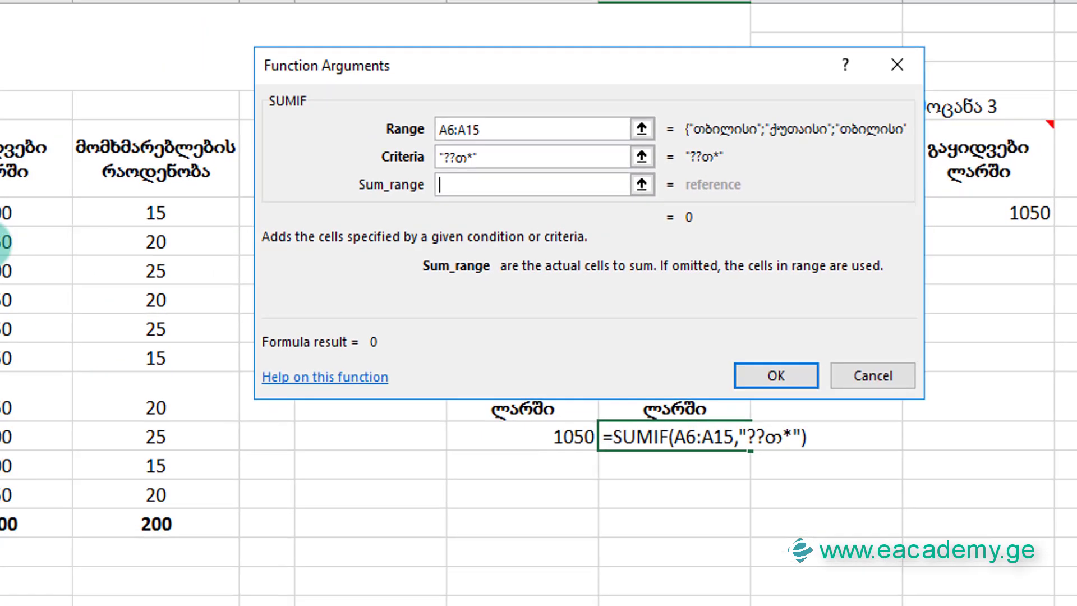
pyautogui.moveTo(200, 230); pyautogui.dragTo(205, 452)
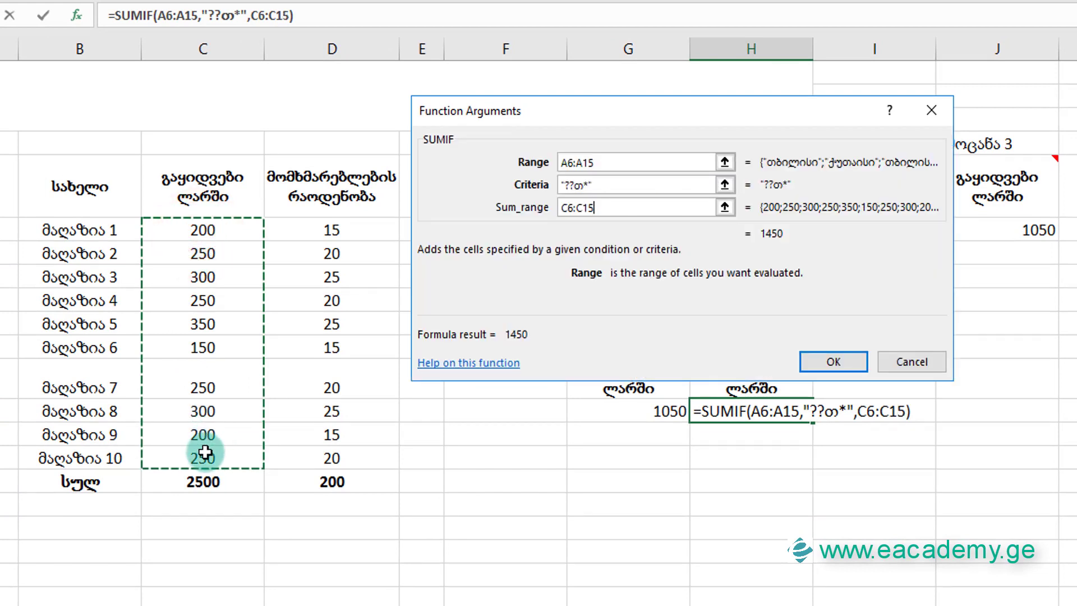
pyautogui.press('Return')
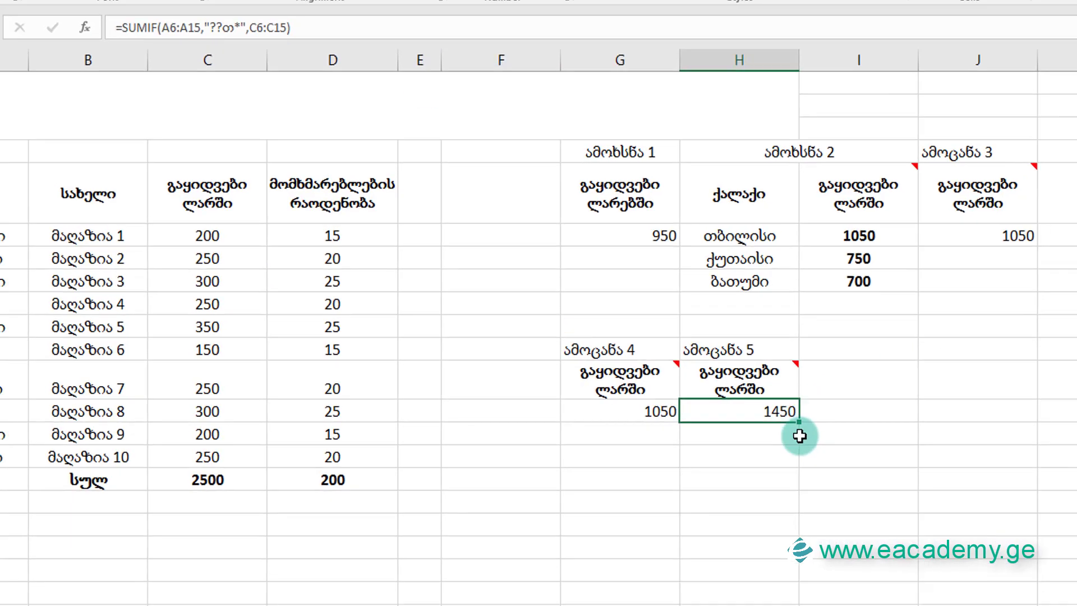
pyautogui.click(786, 460)
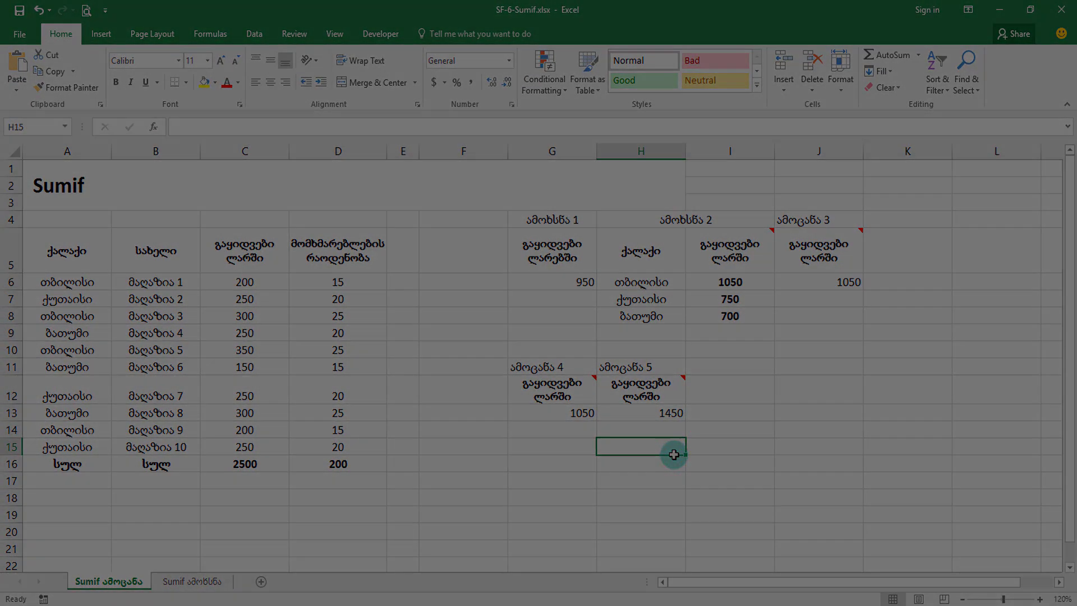